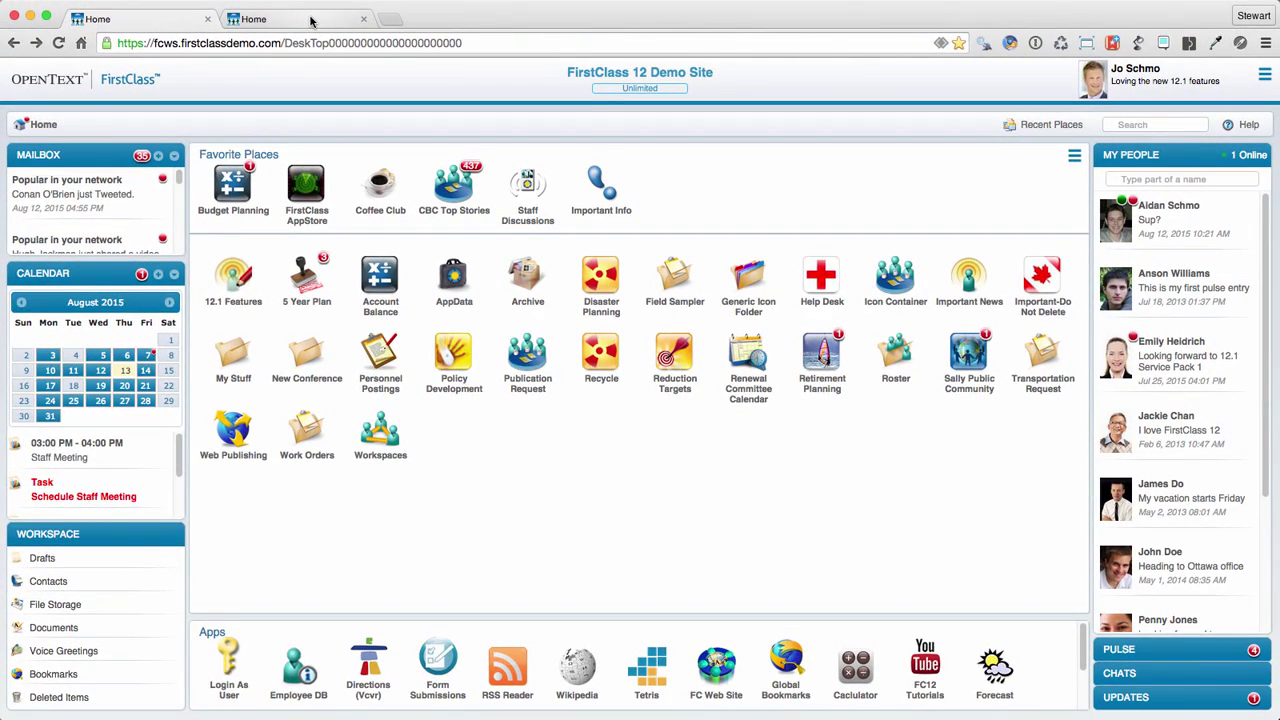
Step: Compare the home desktops of both sites and view the available actions for the FirstClass AppStore community
left_click(311, 20)
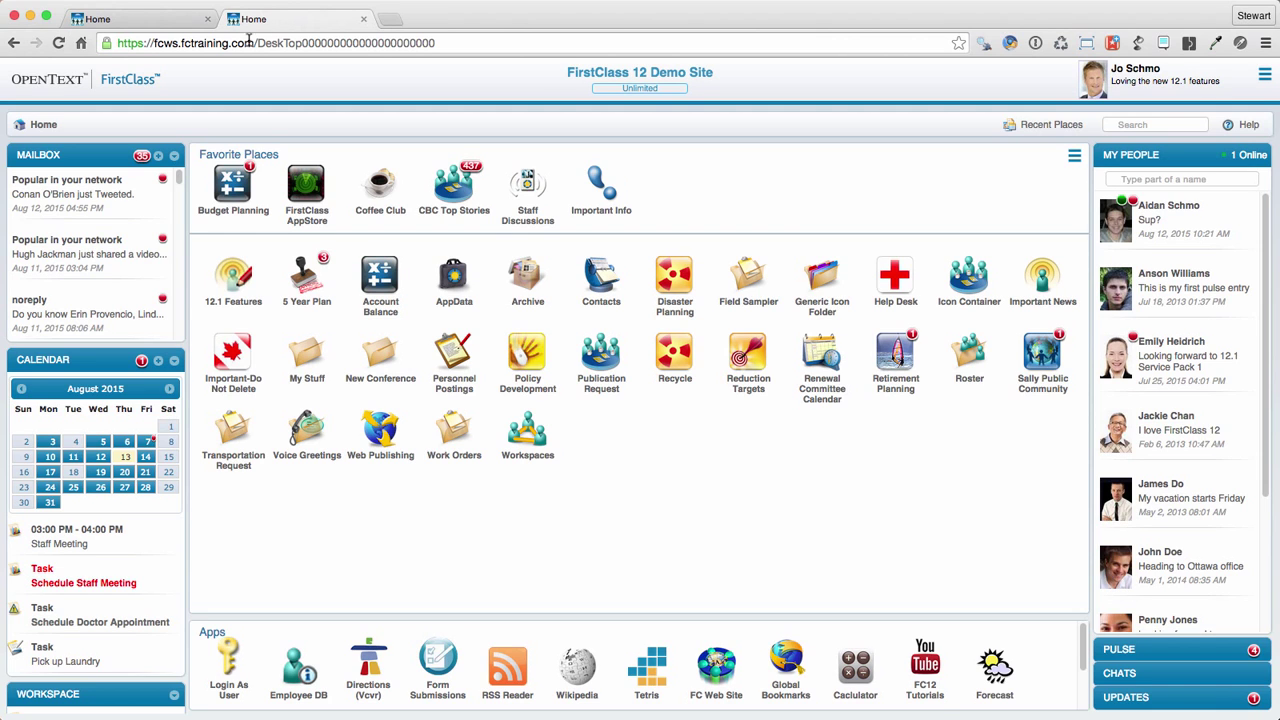
left_click(161, 24)
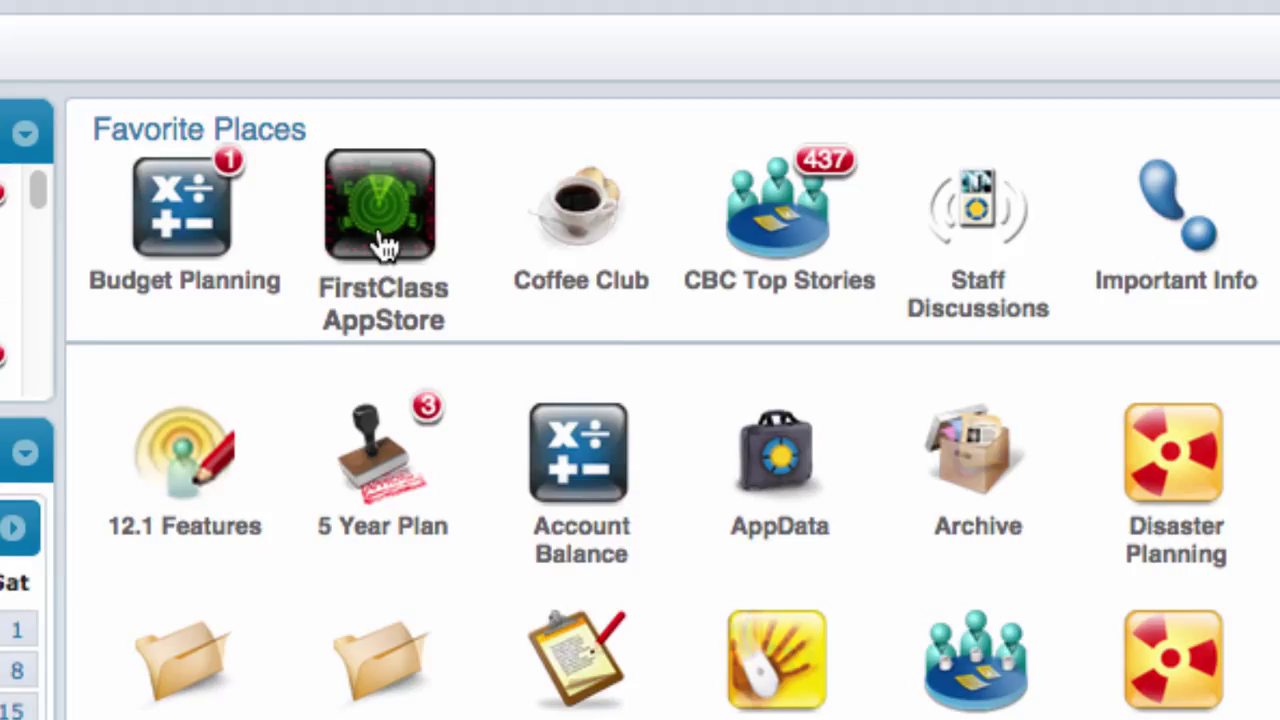
right_click(382, 245)
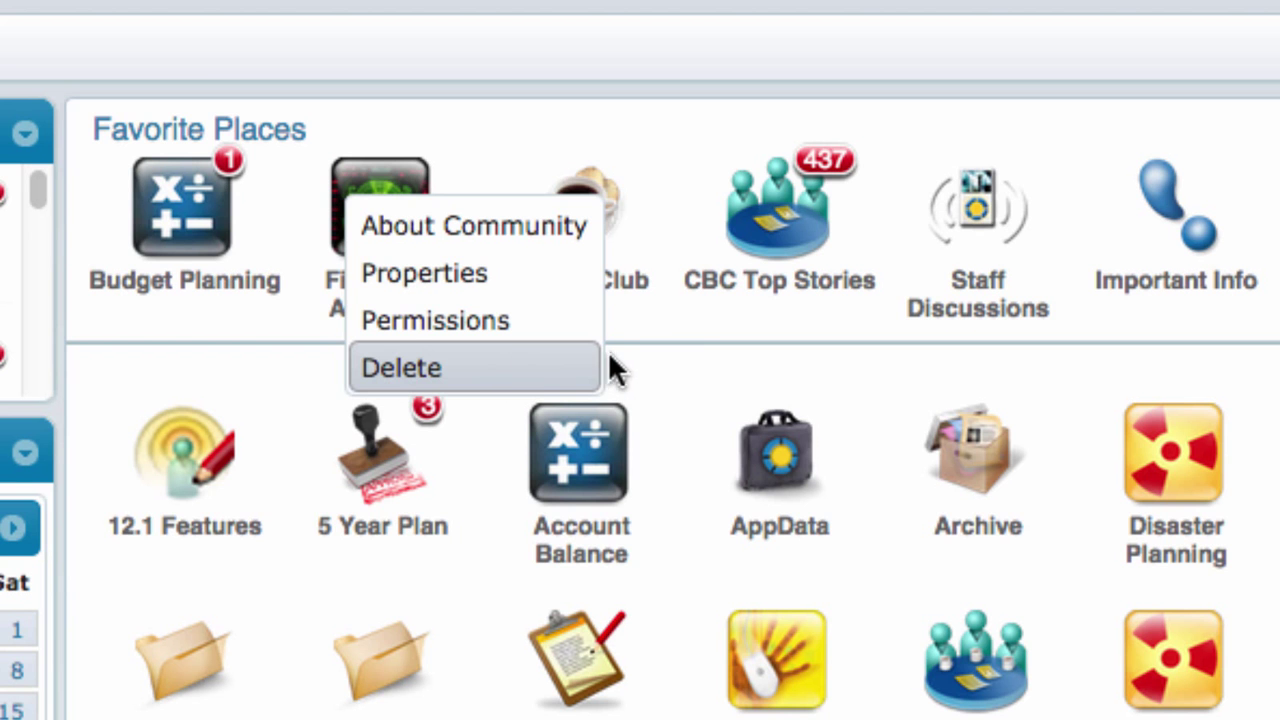
left_click(679, 362)
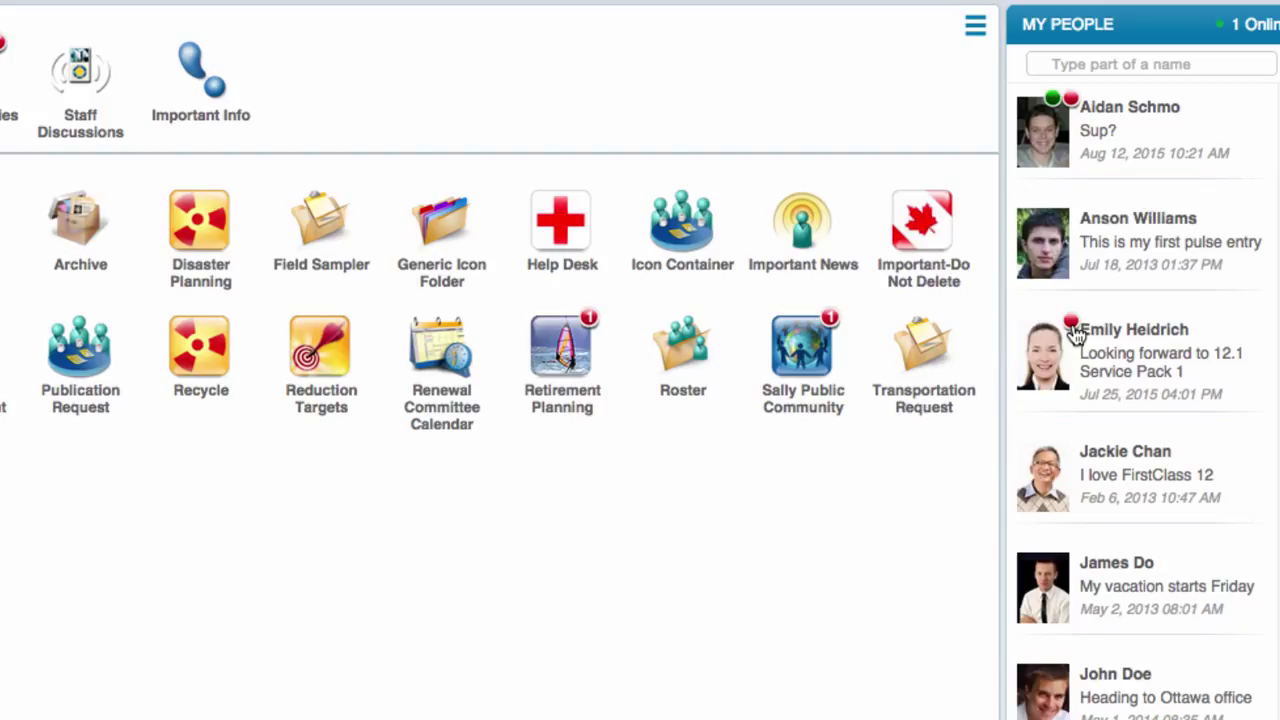
Step: Open a chat with the online contact in My People and send a video chat invitation
mouse_move(1073, 325)
mouse_move(1238, 128)
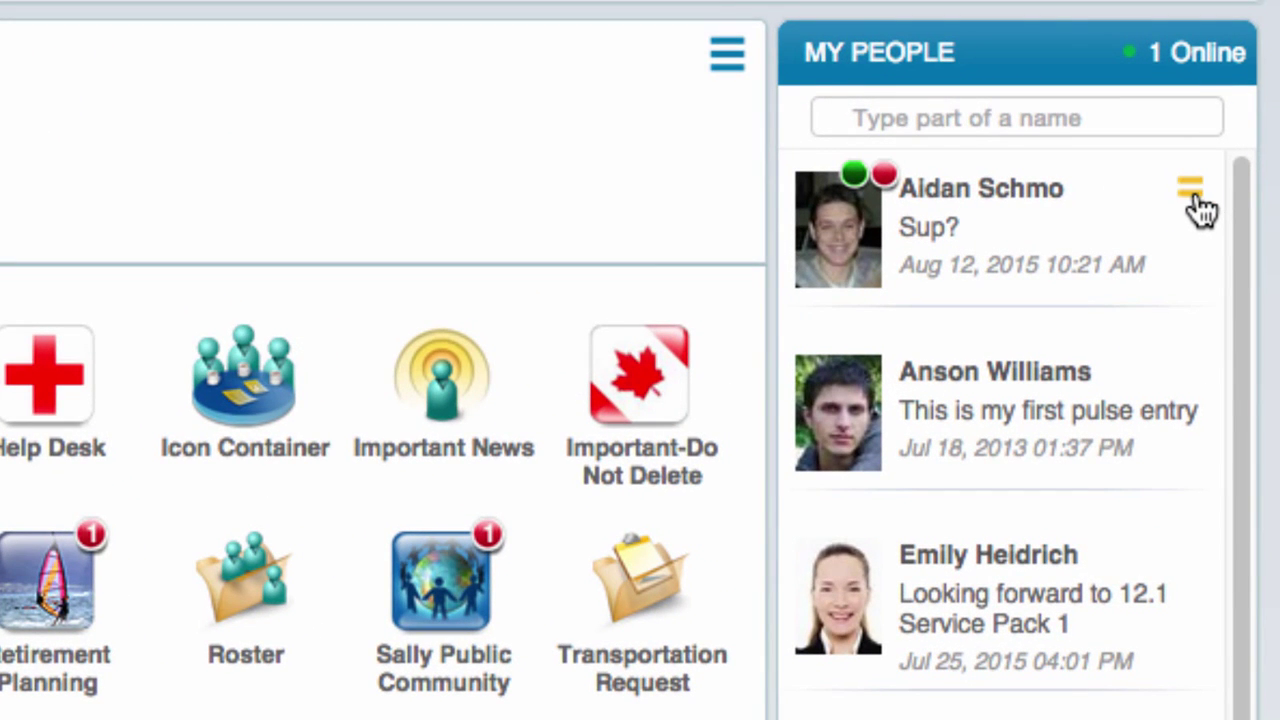
left_click(1192, 192)
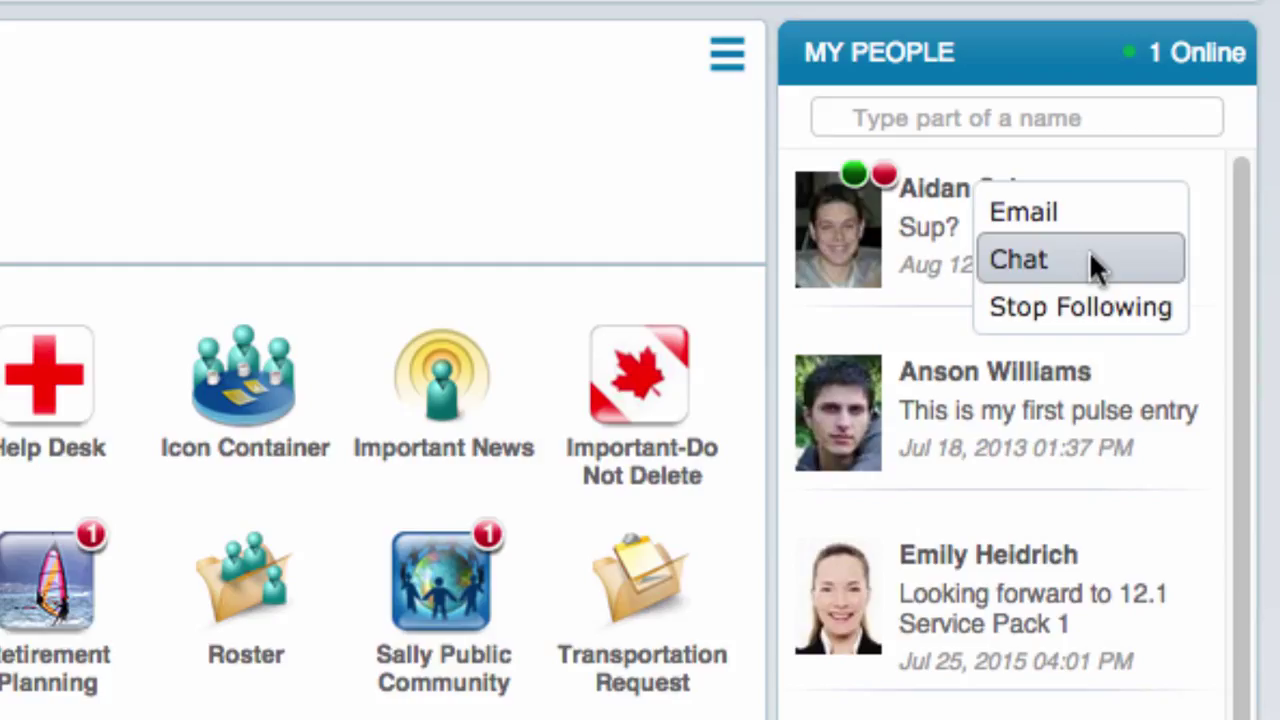
left_click(1090, 258)
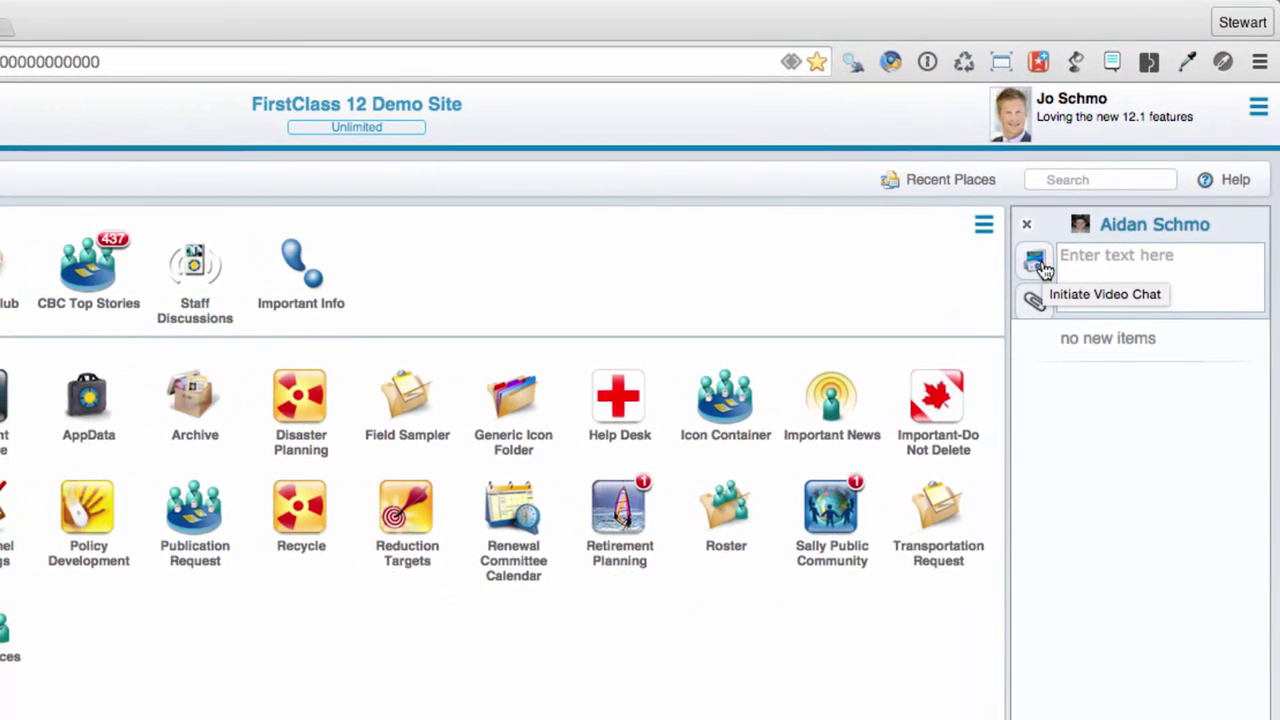
left_click(838, 138)
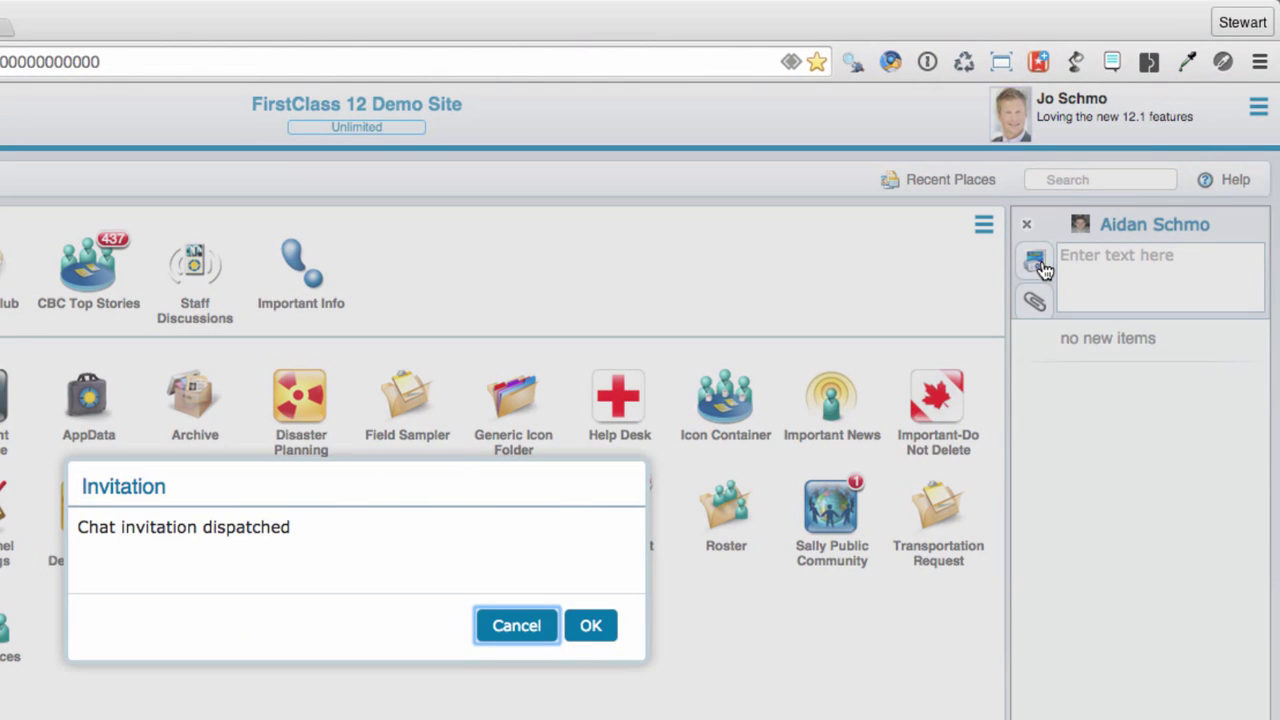
left_click(604, 635)
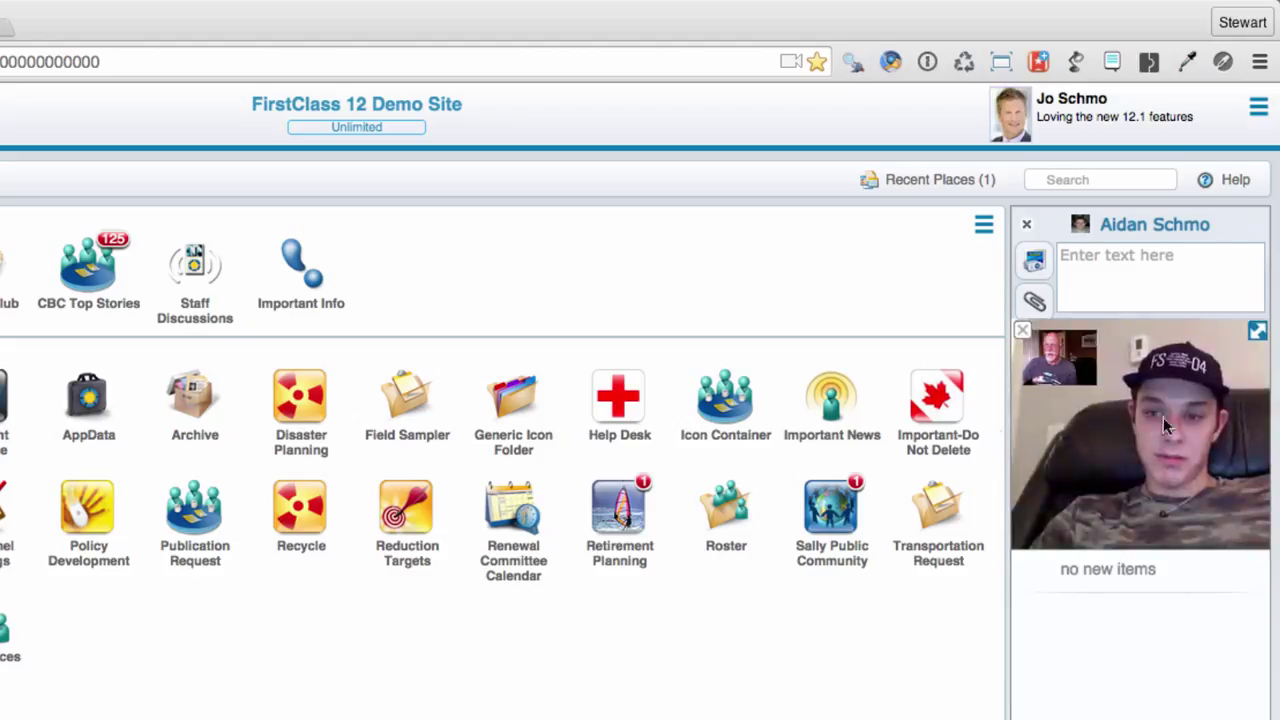
Step: Enlarge the incoming chat video into its own window and close it
left_click(1258, 334)
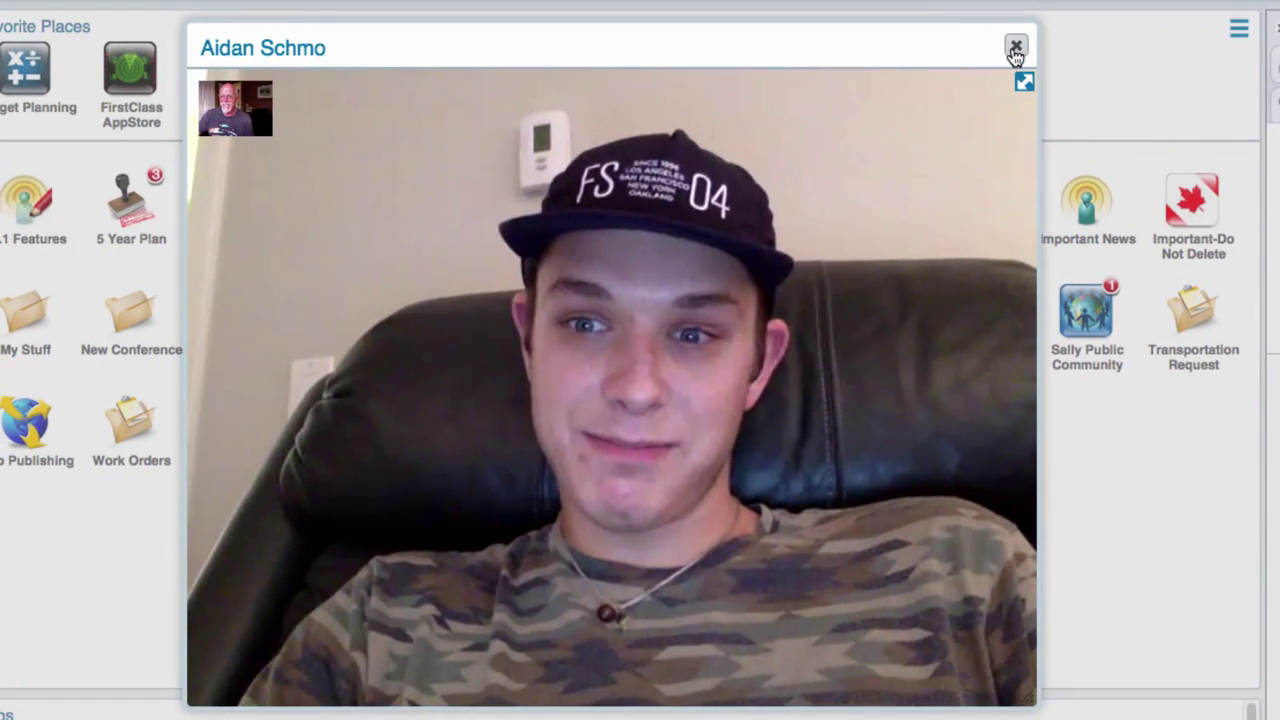
left_click(1015, 48)
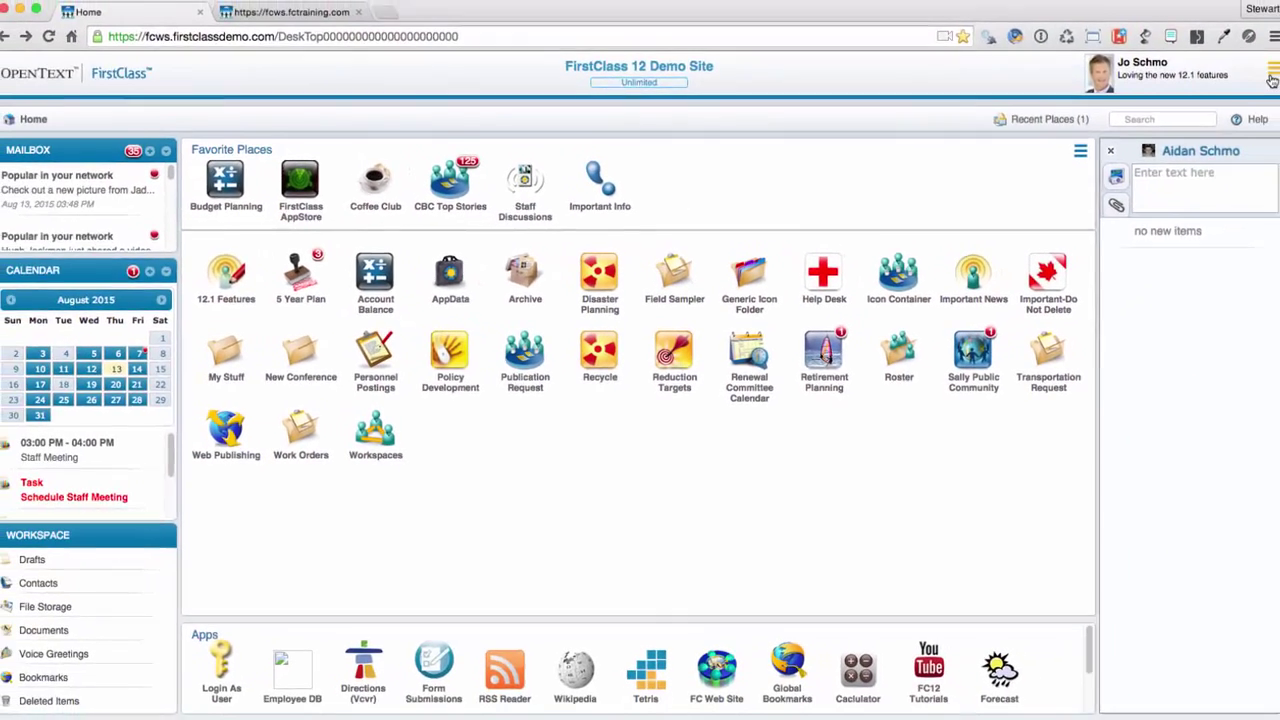
left_click(1262, 82)
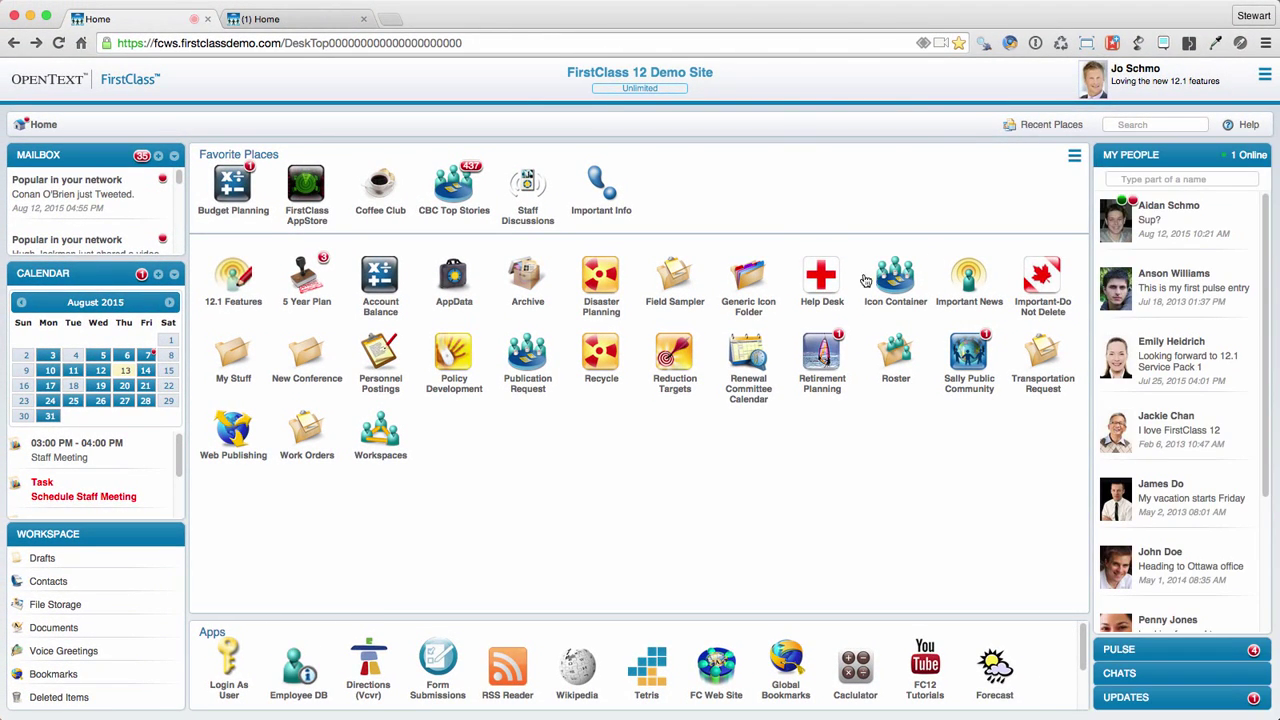
Step: Open the Contacts list and import the sample contact's .vcf card
left_click(57, 586)
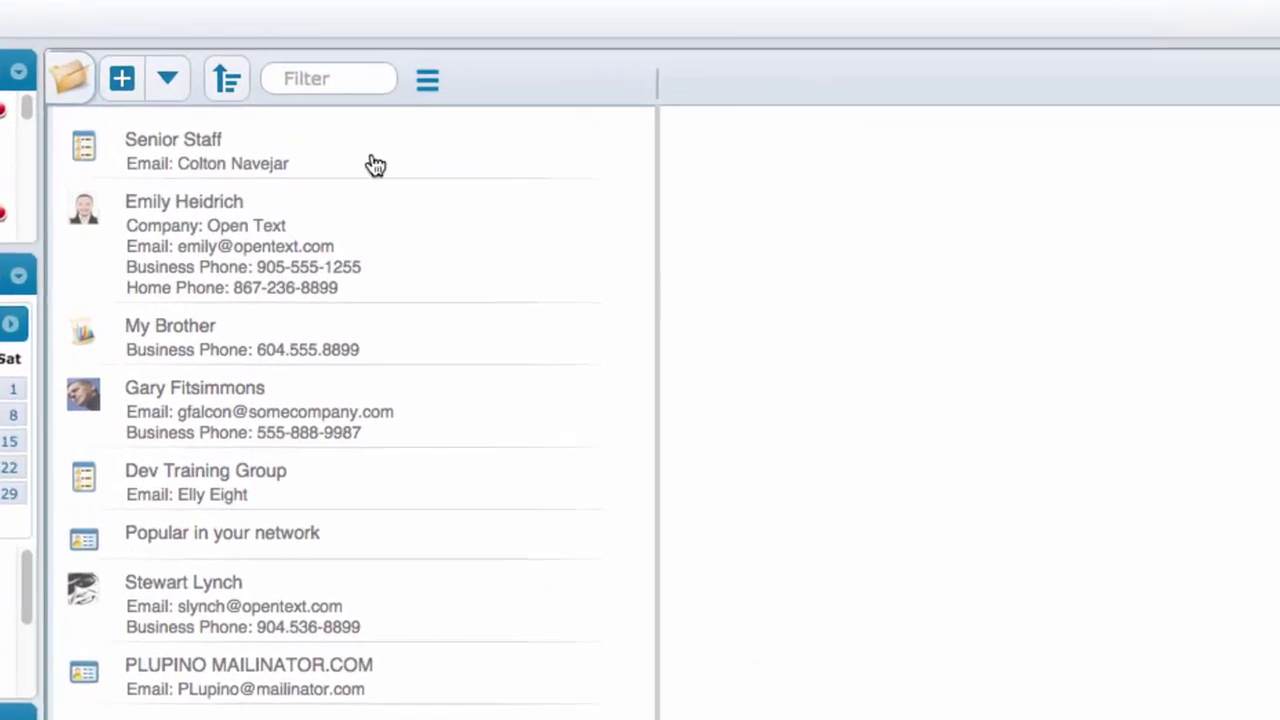
left_click(261, 159)
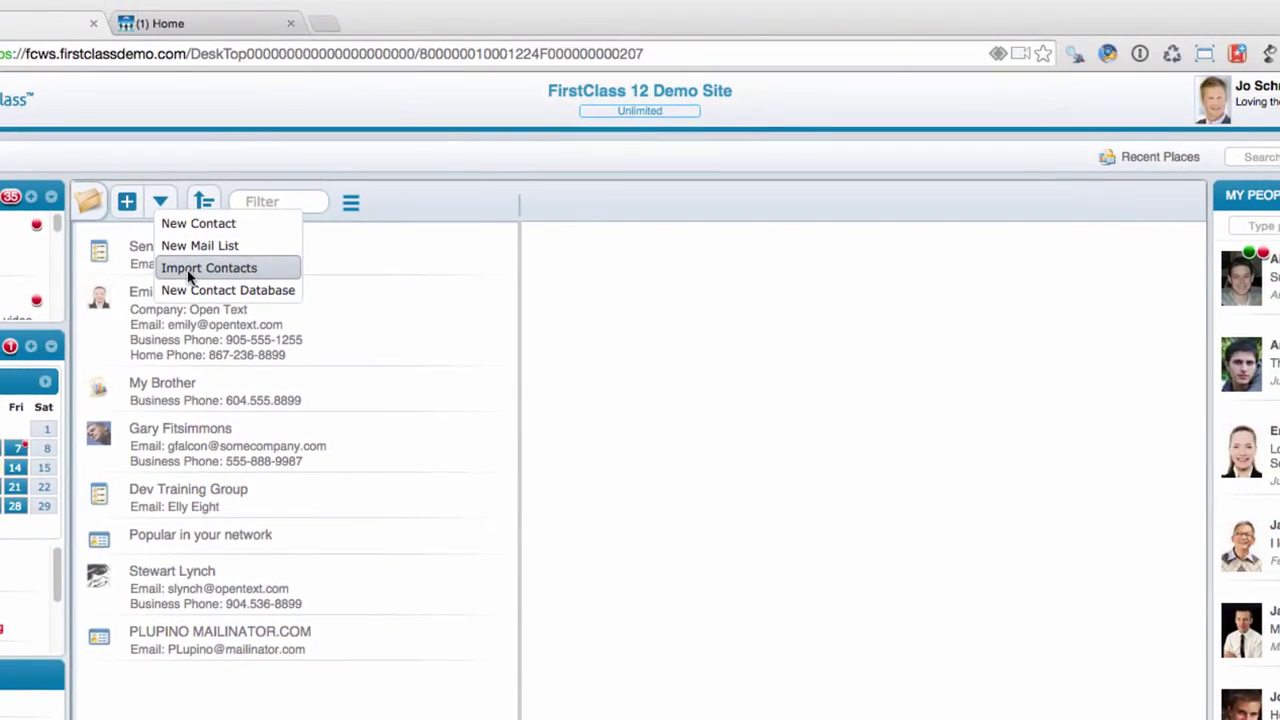
left_click(221, 173)
double_click(690, 53)
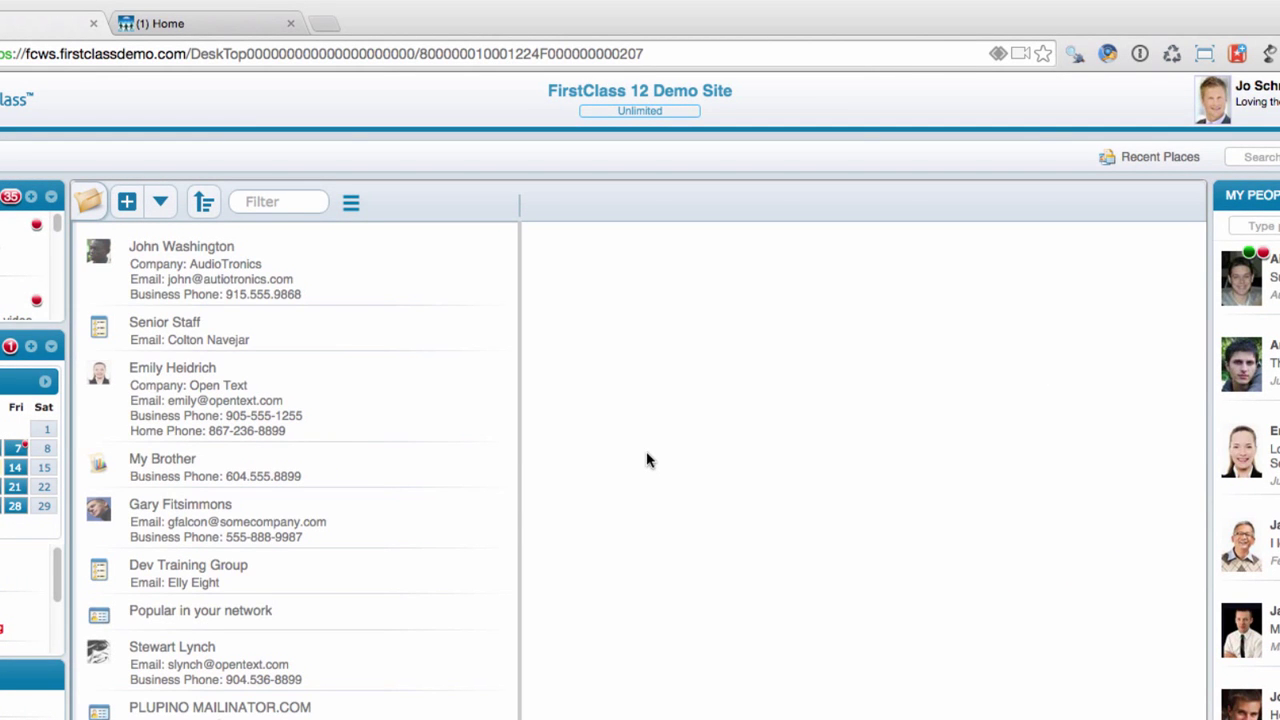
Step: Open the AudioTronics contact's record and export that contact
left_click(240, 267)
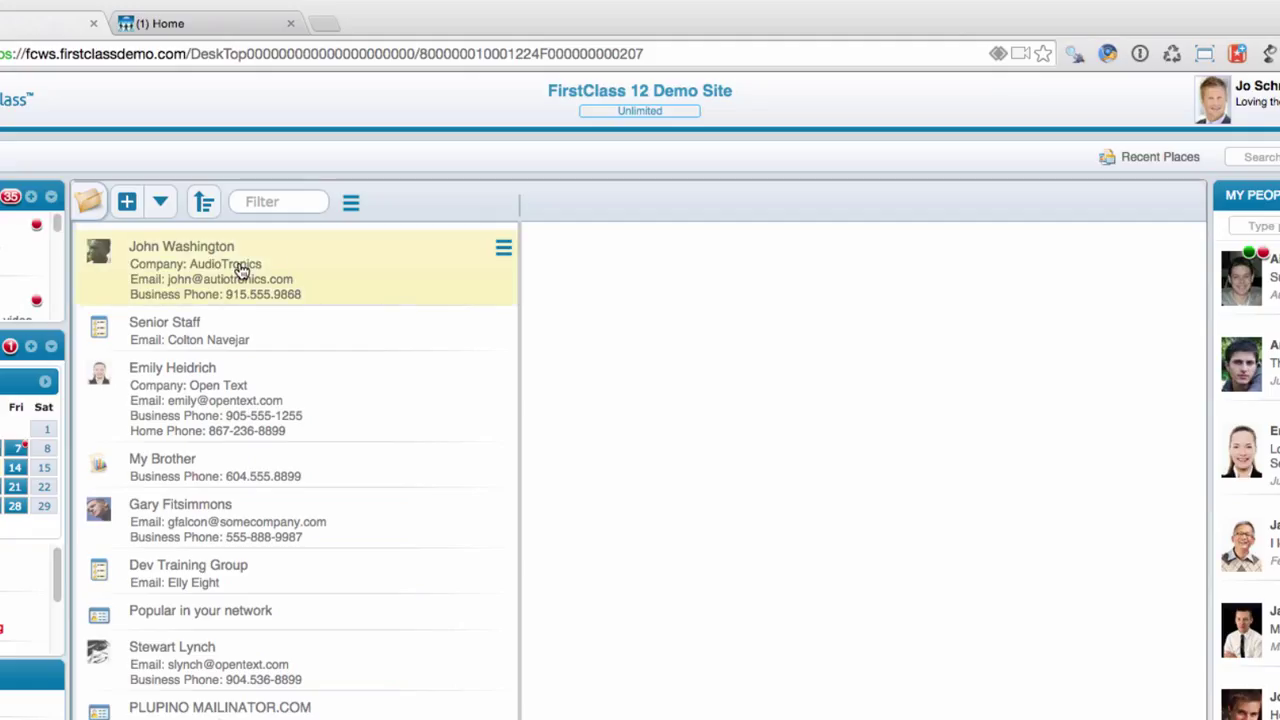
left_click(503, 252)
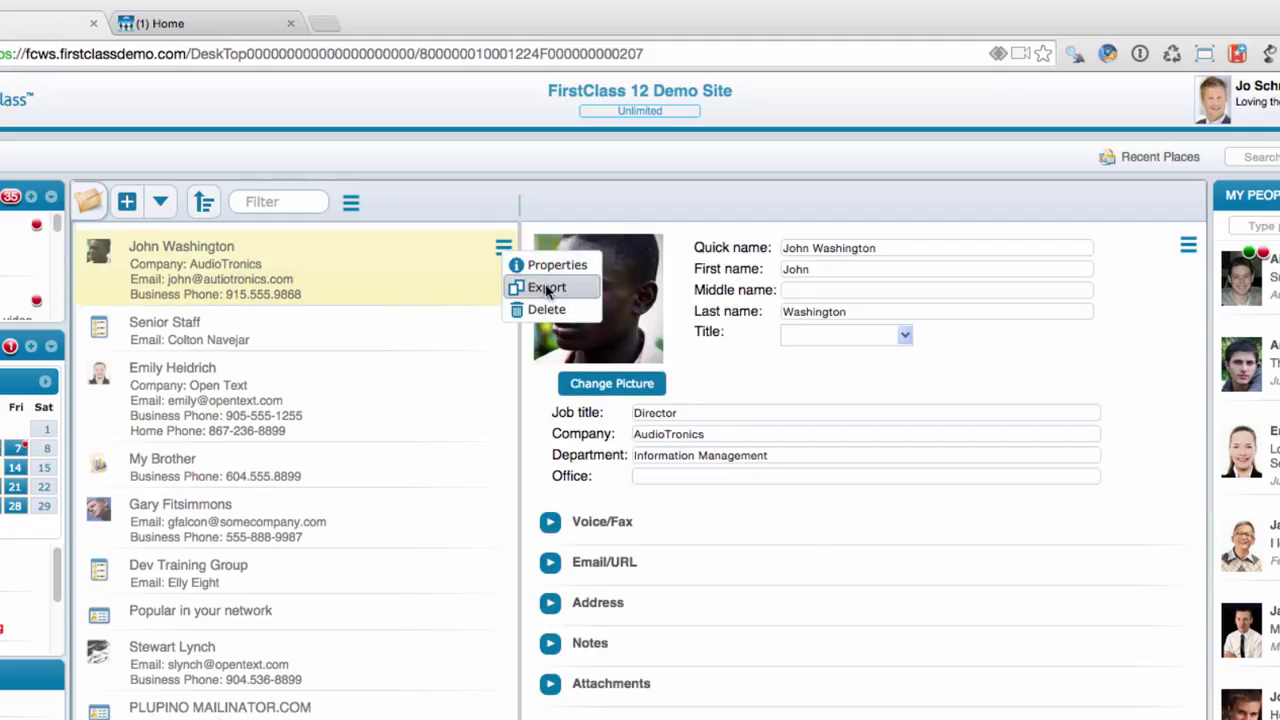
left_click(548, 288)
left_click(738, 467)
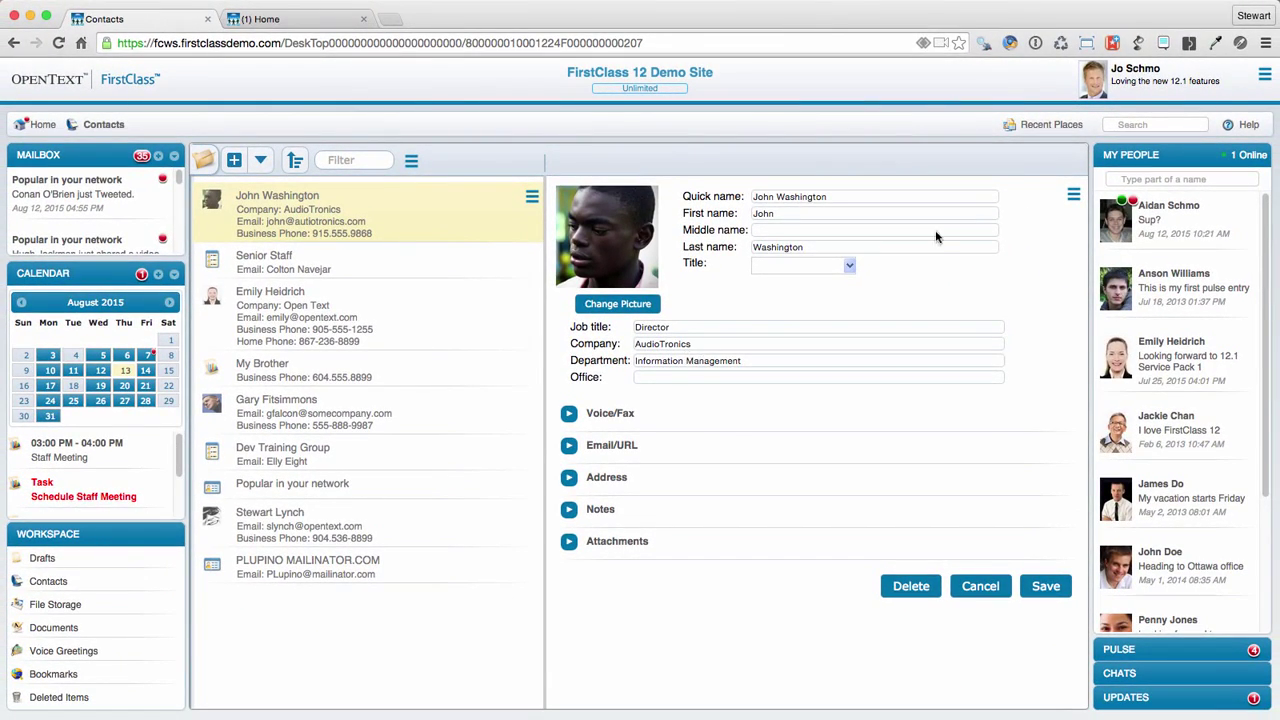
Step: Turn off "Auto create contact for external recipients" in the Messaging preferences and close the preferences without saving
left_click(1263, 77)
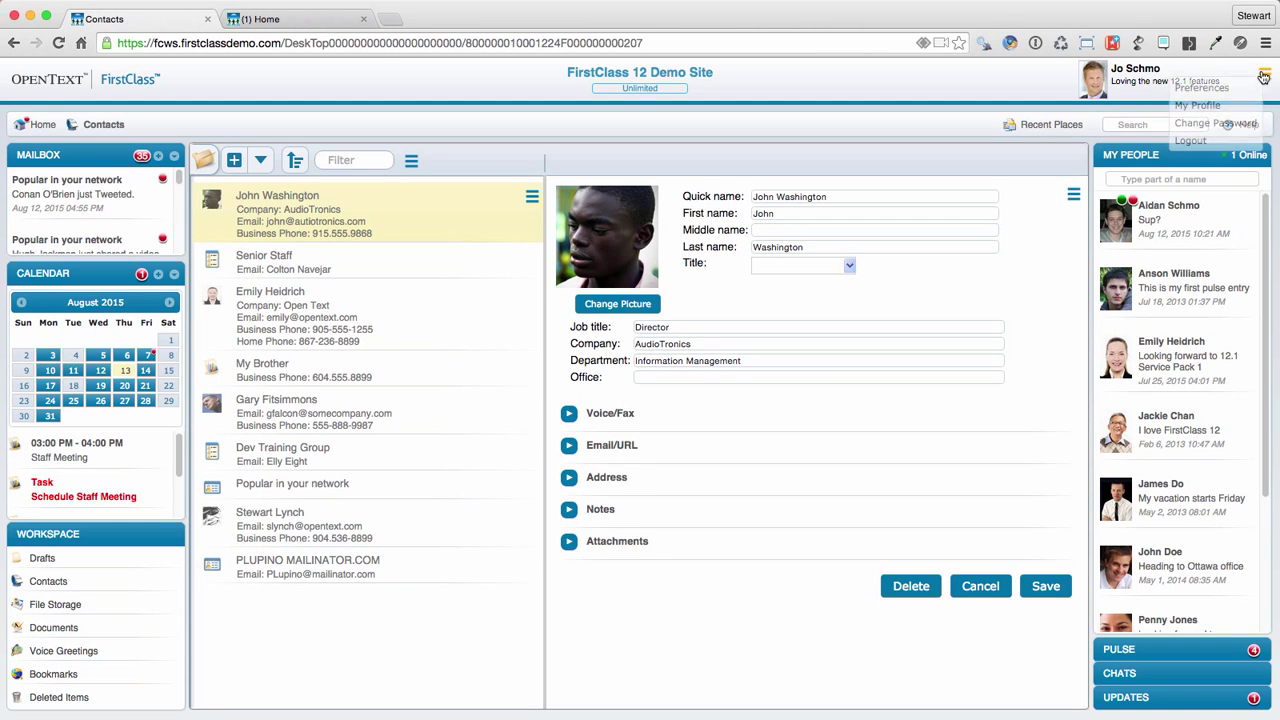
left_click(1201, 88)
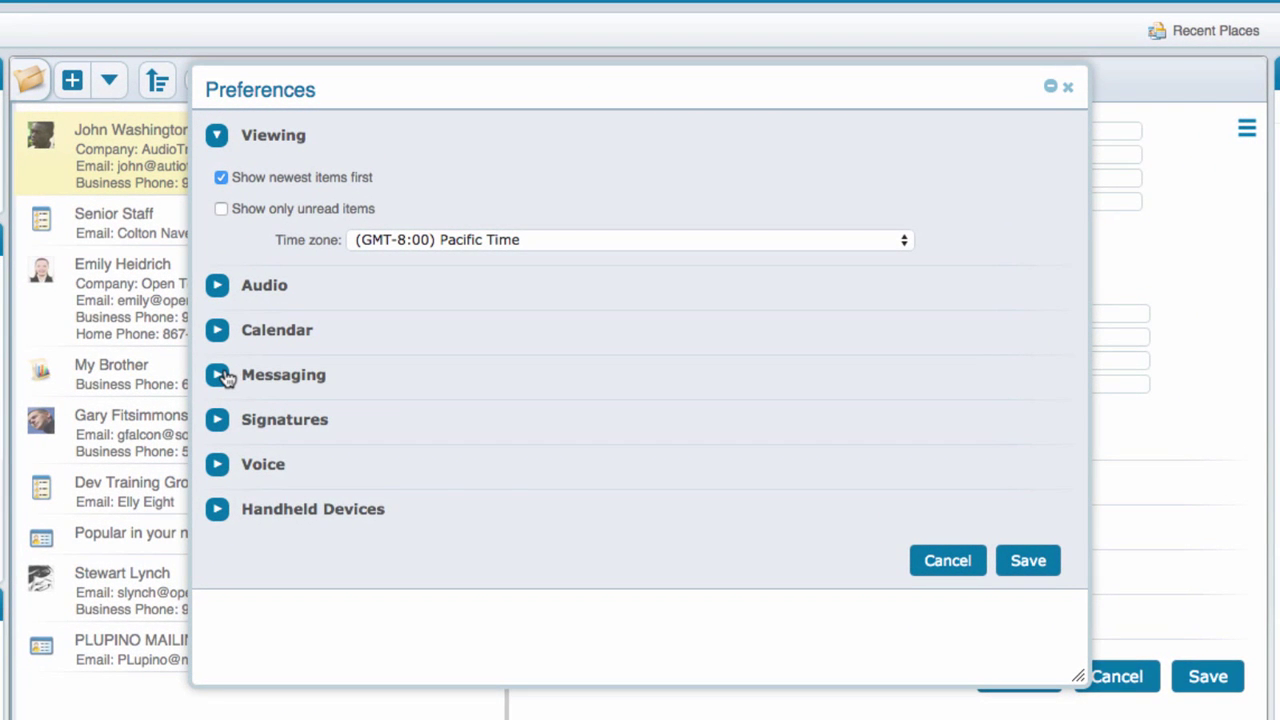
left_click(219, 375)
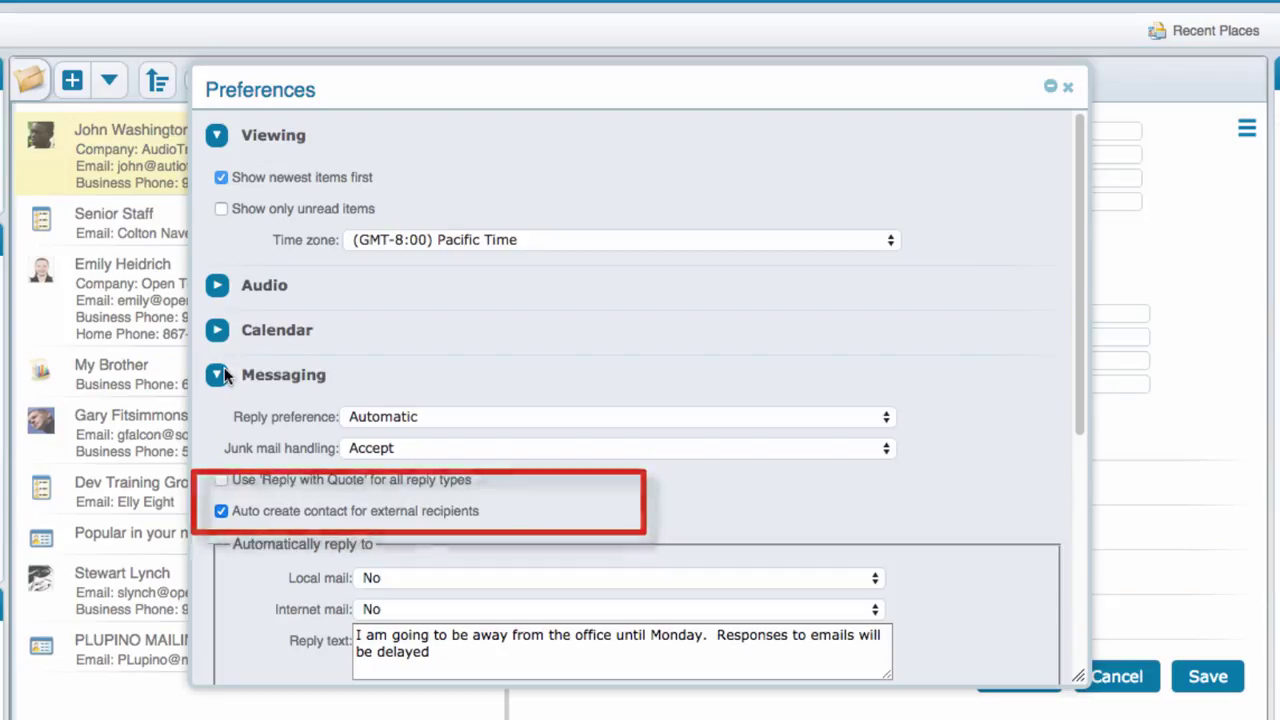
left_click(221, 511)
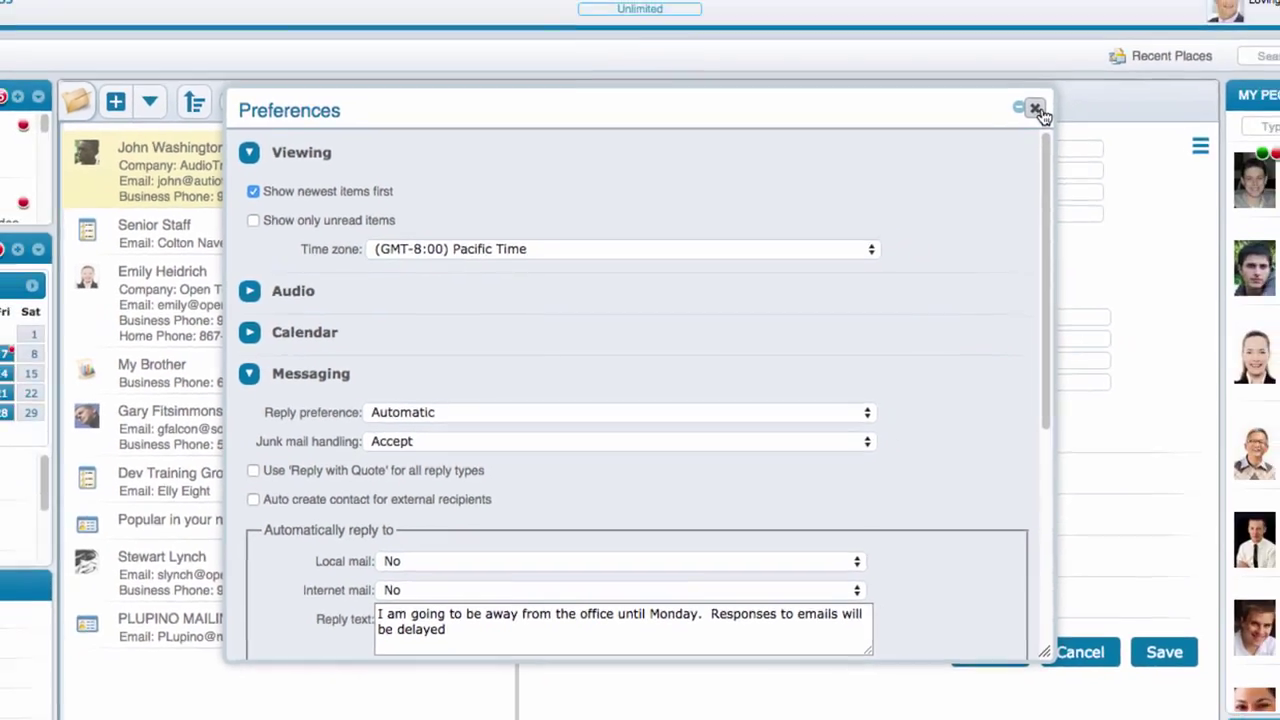
left_click(1067, 87)
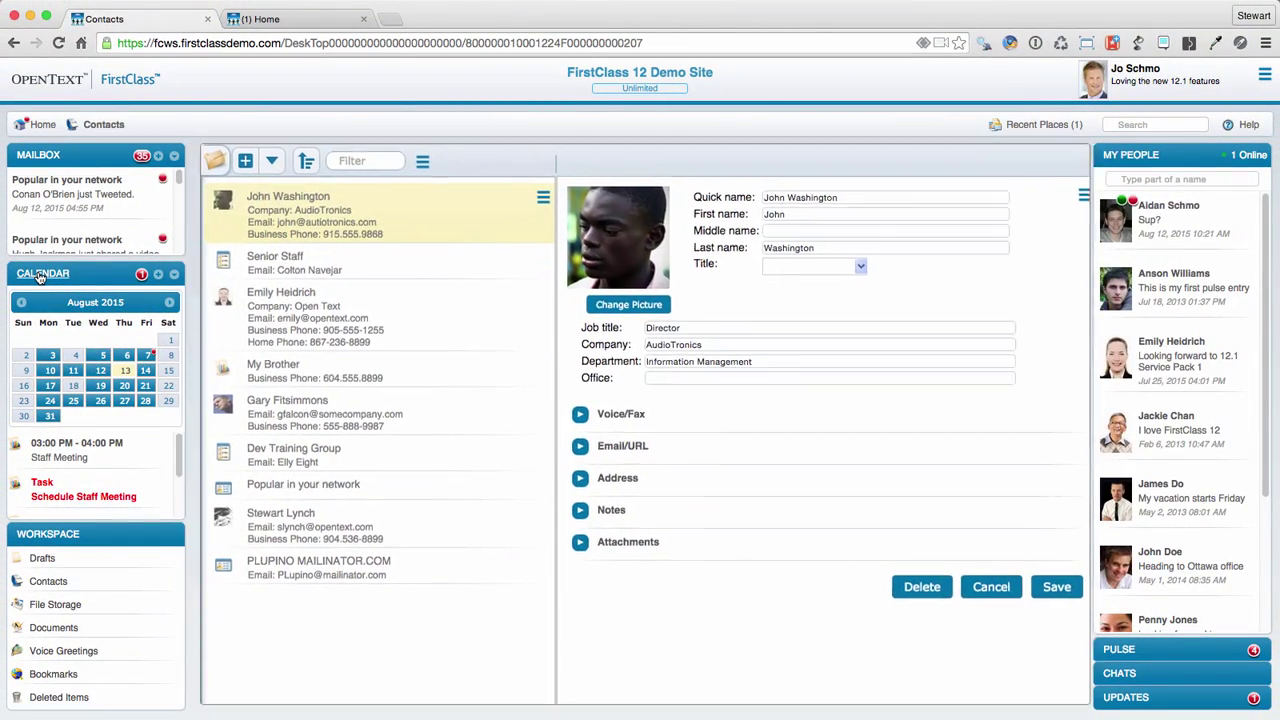
Step: Open the calendar and import "25 Anniversary Event Planning.vcf" from the Samples folder
left_click(40, 273)
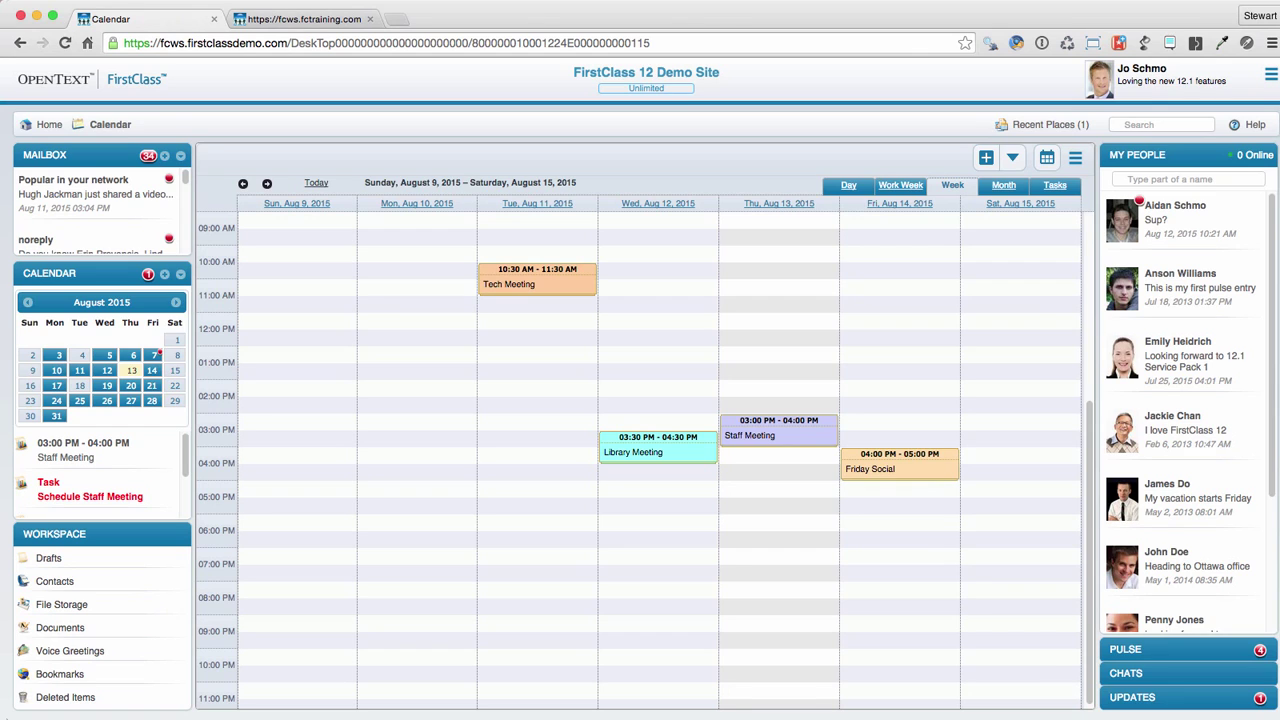
left_click(1012, 157)
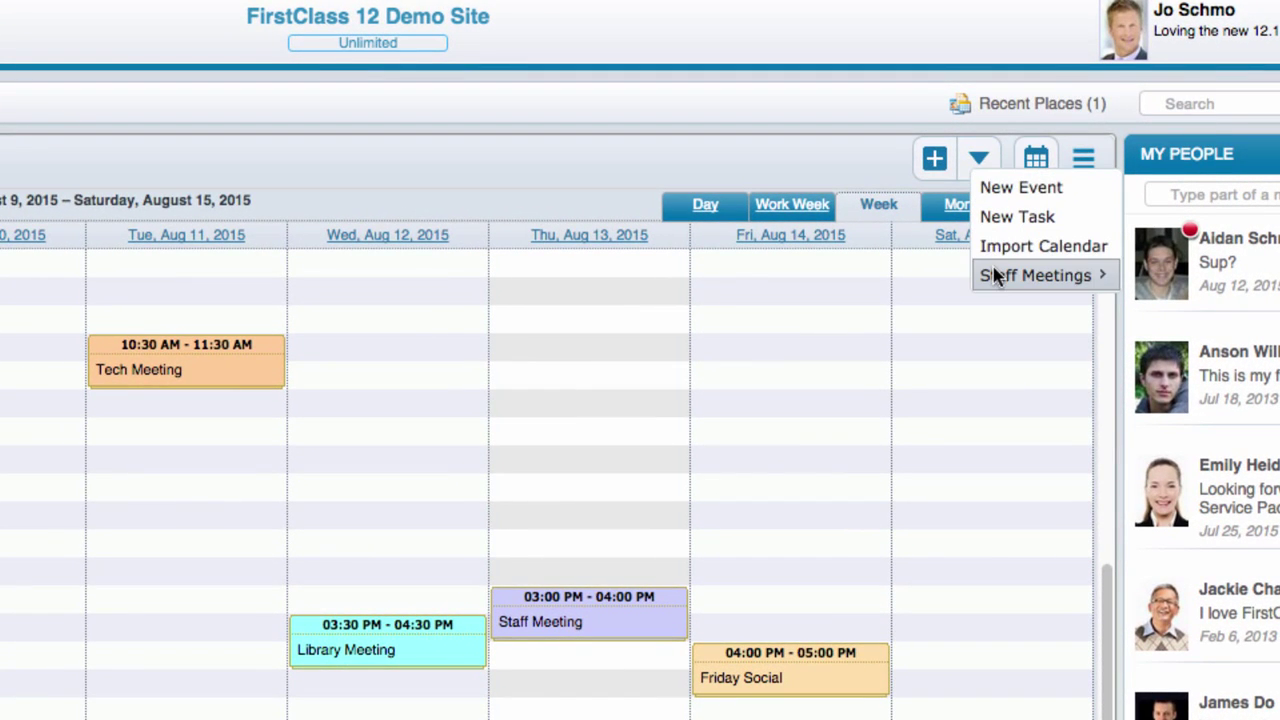
mouse_move(1000, 271)
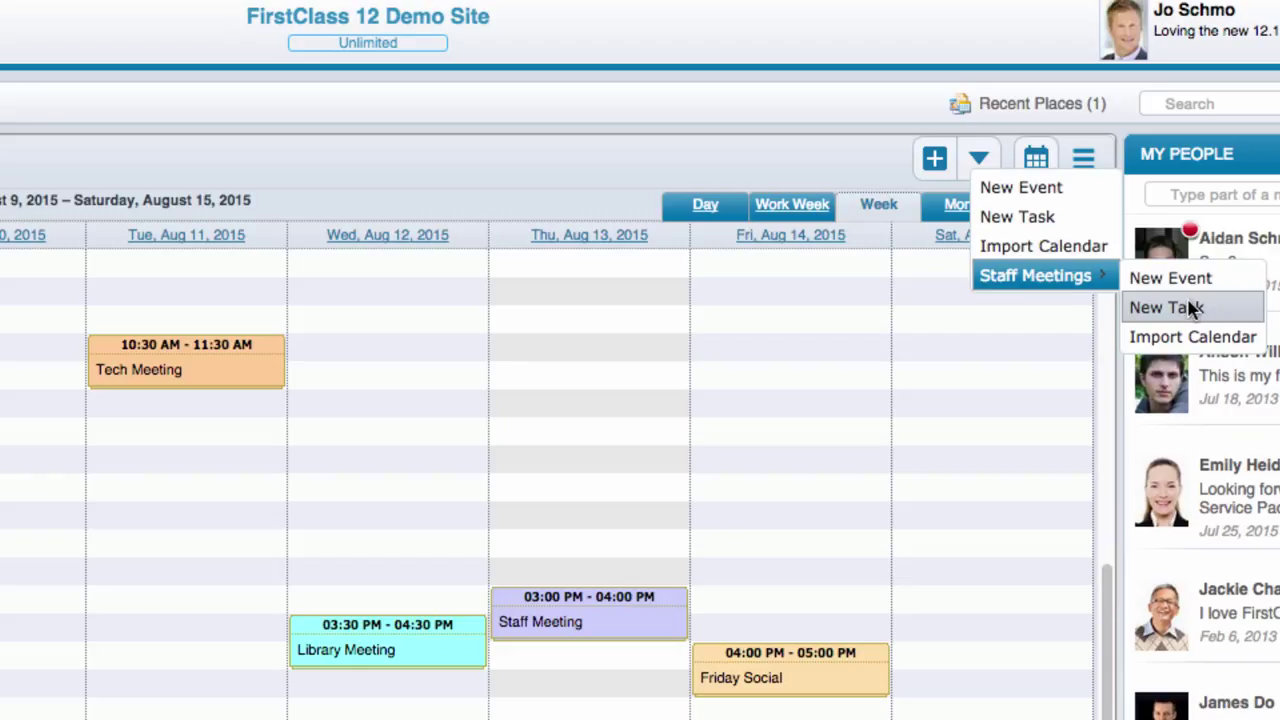
left_click(1063, 248)
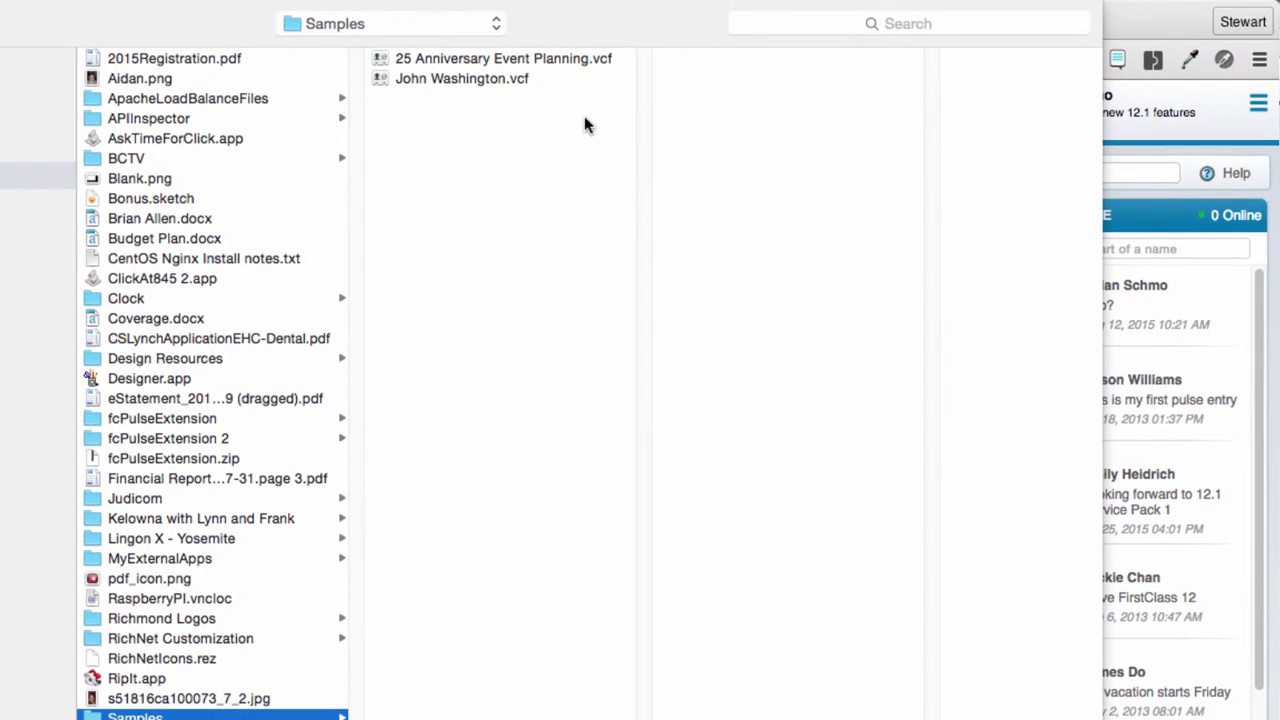
double_click(591, 60)
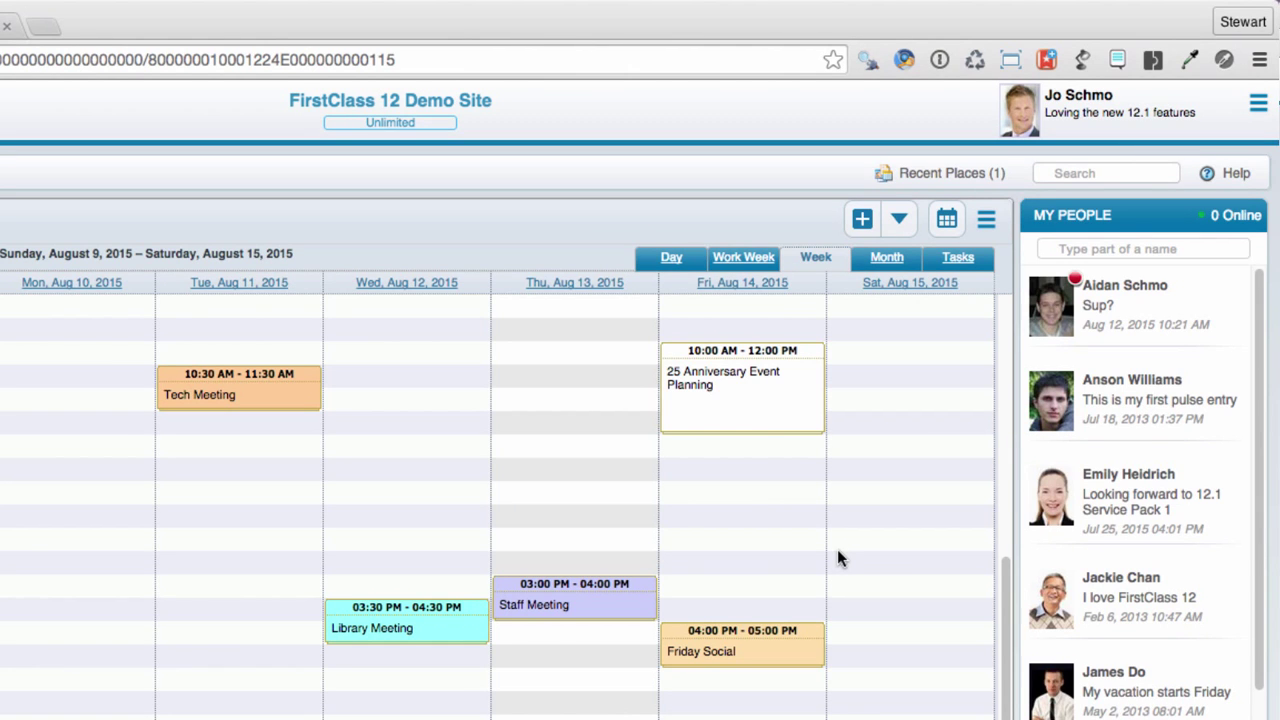
Step: Export the 25 Anniversary Event Planning event as "25 Anniversary Event Planning.vcf" and save the event
double_click(747, 397)
left_click(796, 284)
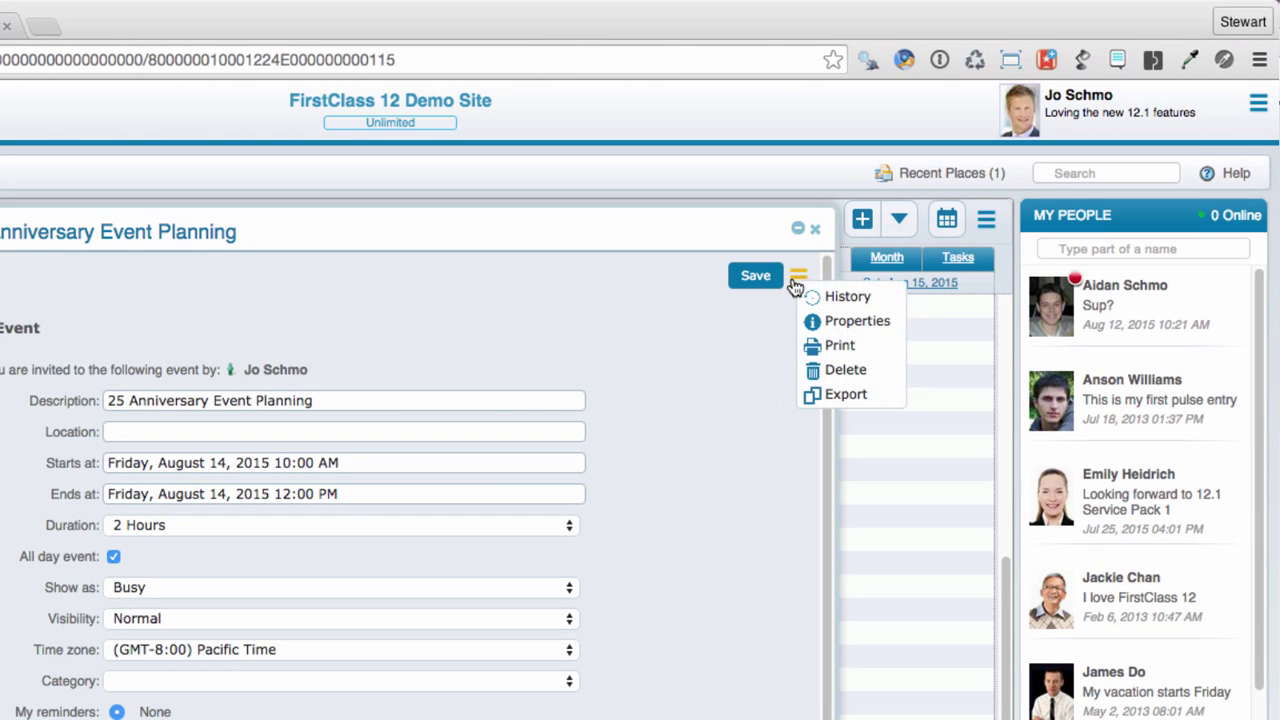
left_click(855, 392)
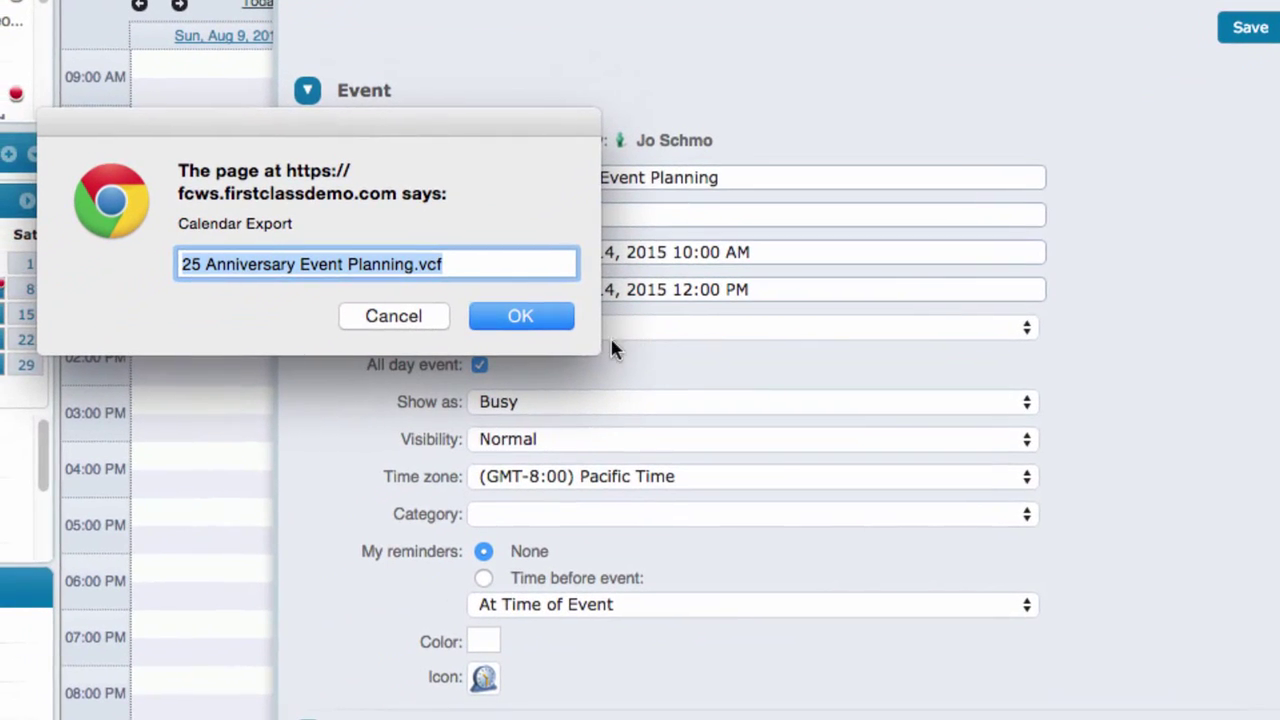
left_click(521, 318)
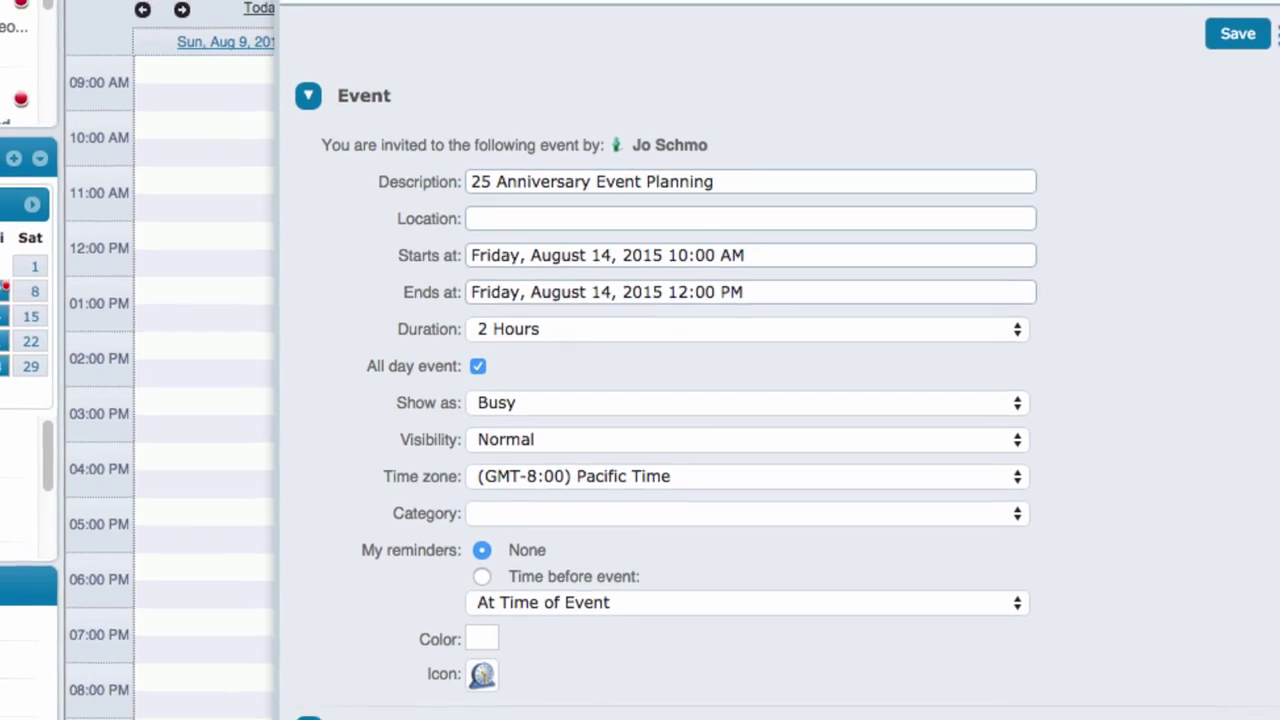
left_click(1250, 27)
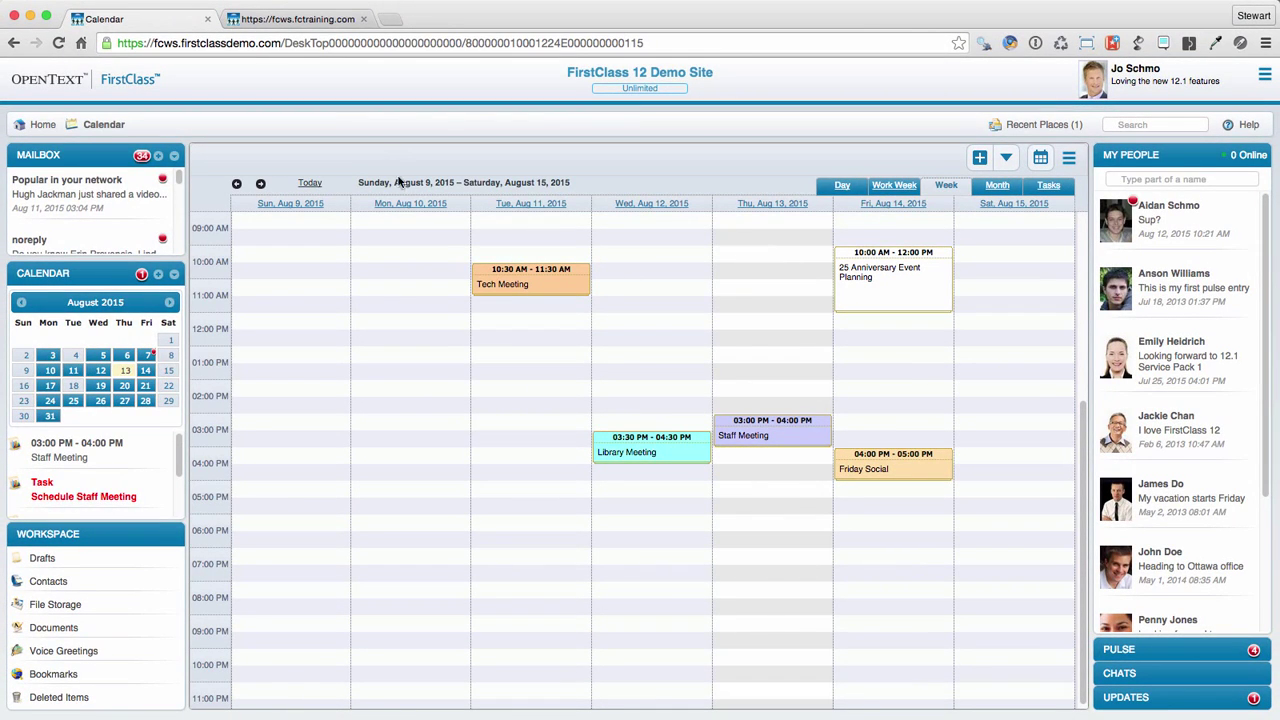
Step: Return to the home desktop and open the Budget Timelines wiki document in the Budget Planning community
left_click(30, 127)
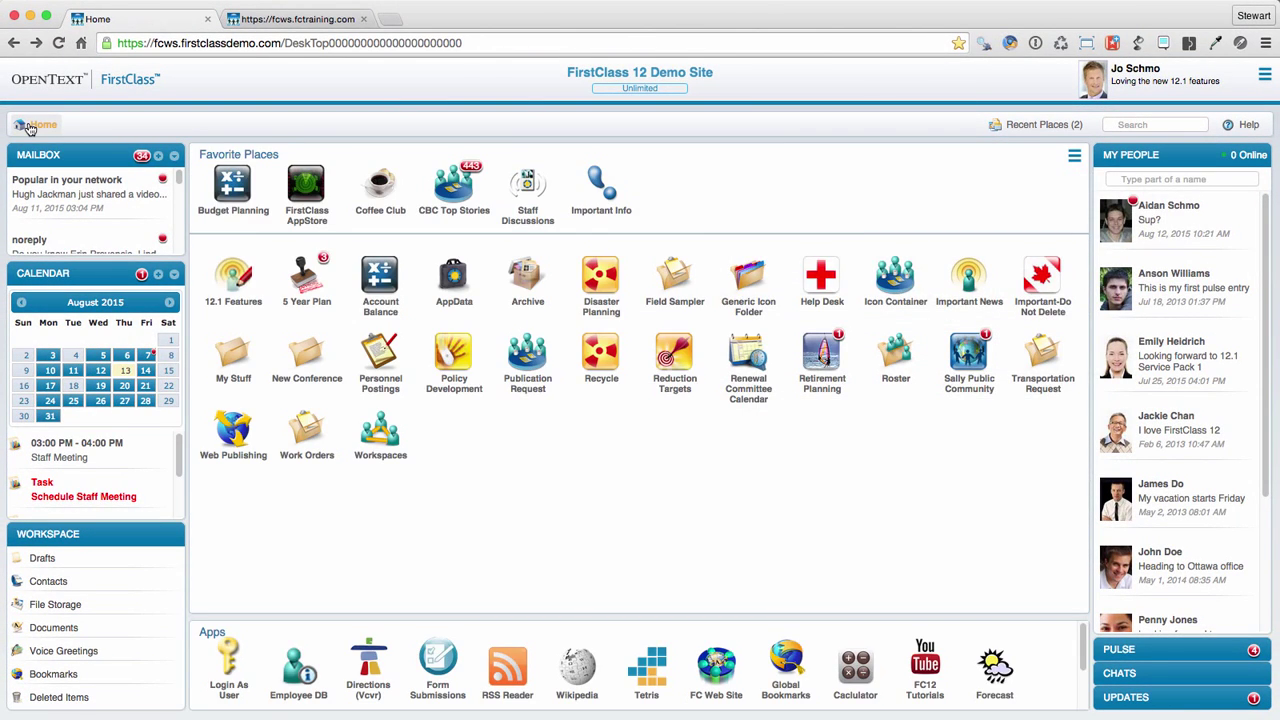
left_click(228, 188)
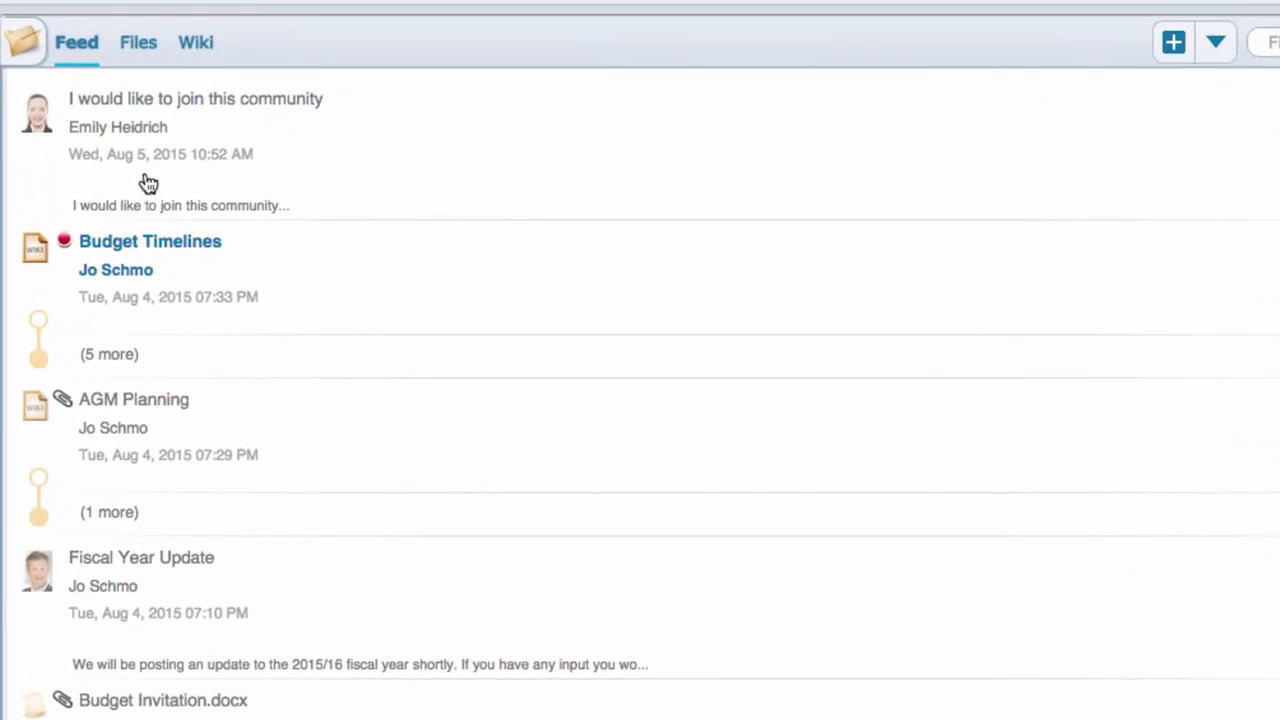
left_click(195, 252)
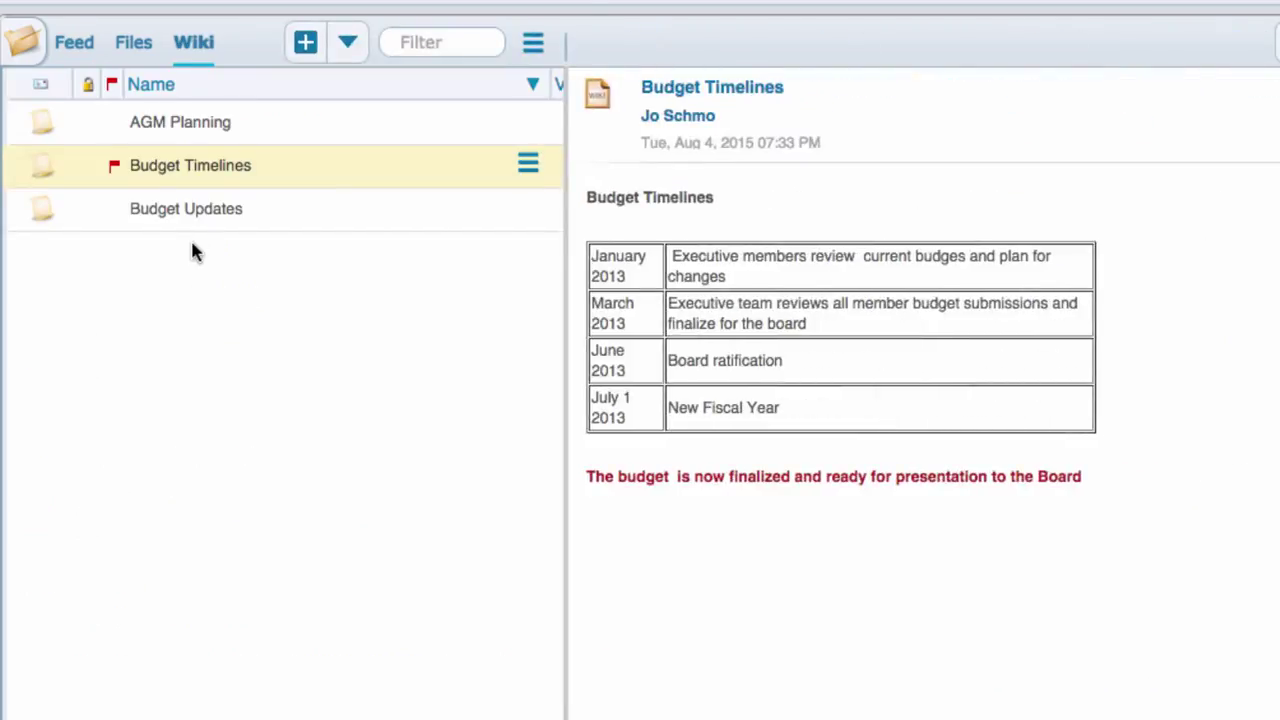
Step: Open the Budget Planning community's feed and expand the "Time to Plan for 2016" post to view its full content
left_click(74, 52)
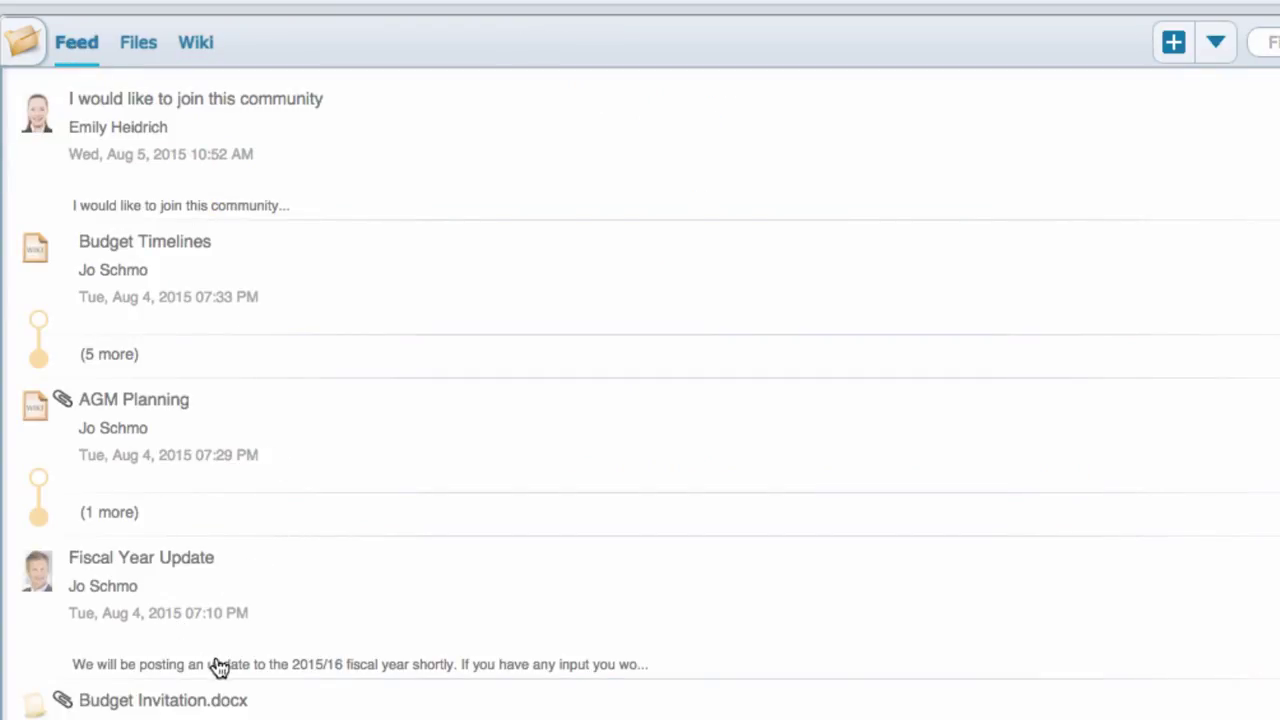
scroll(220, 668, "down", 3)
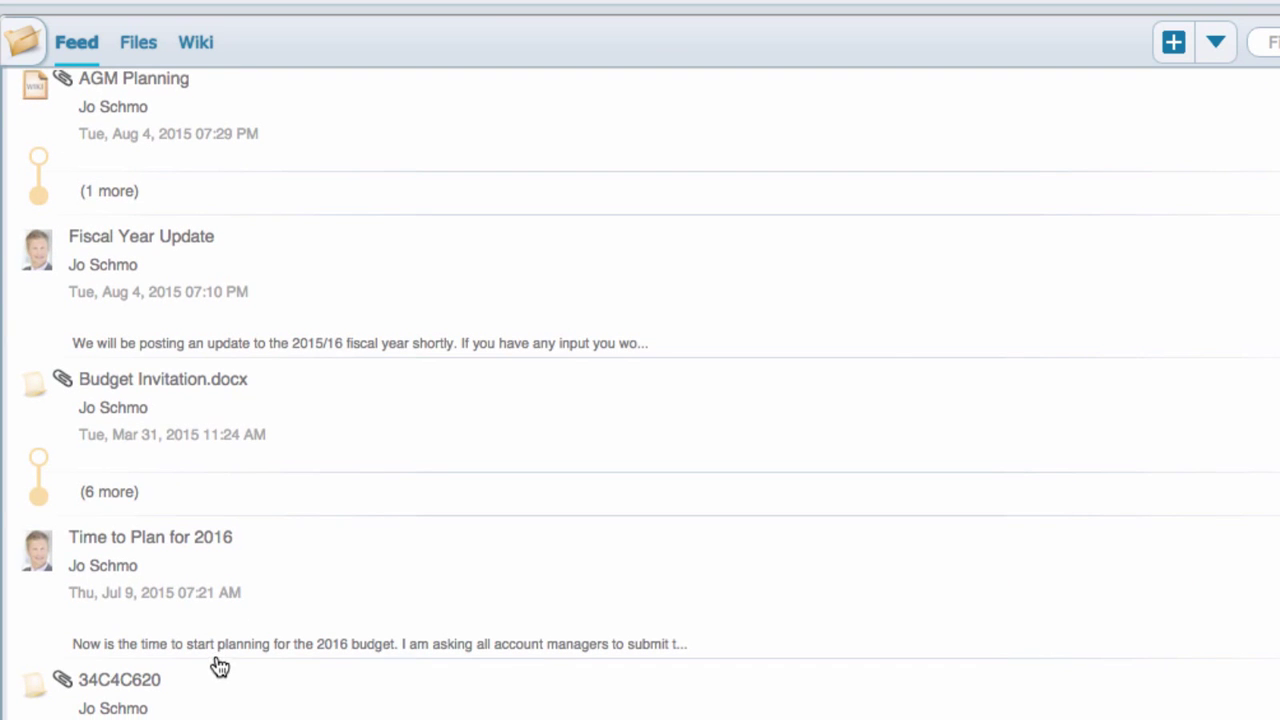
left_click(224, 635)
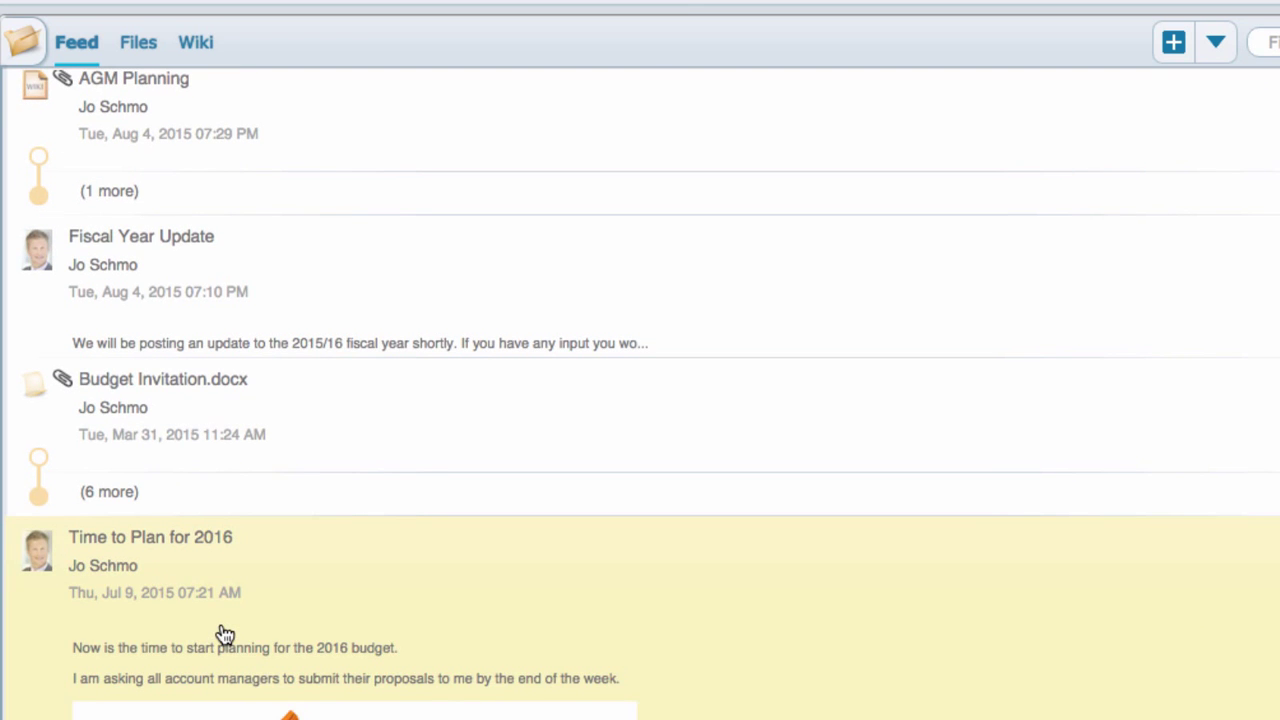
scroll(224, 636, "down", 3)
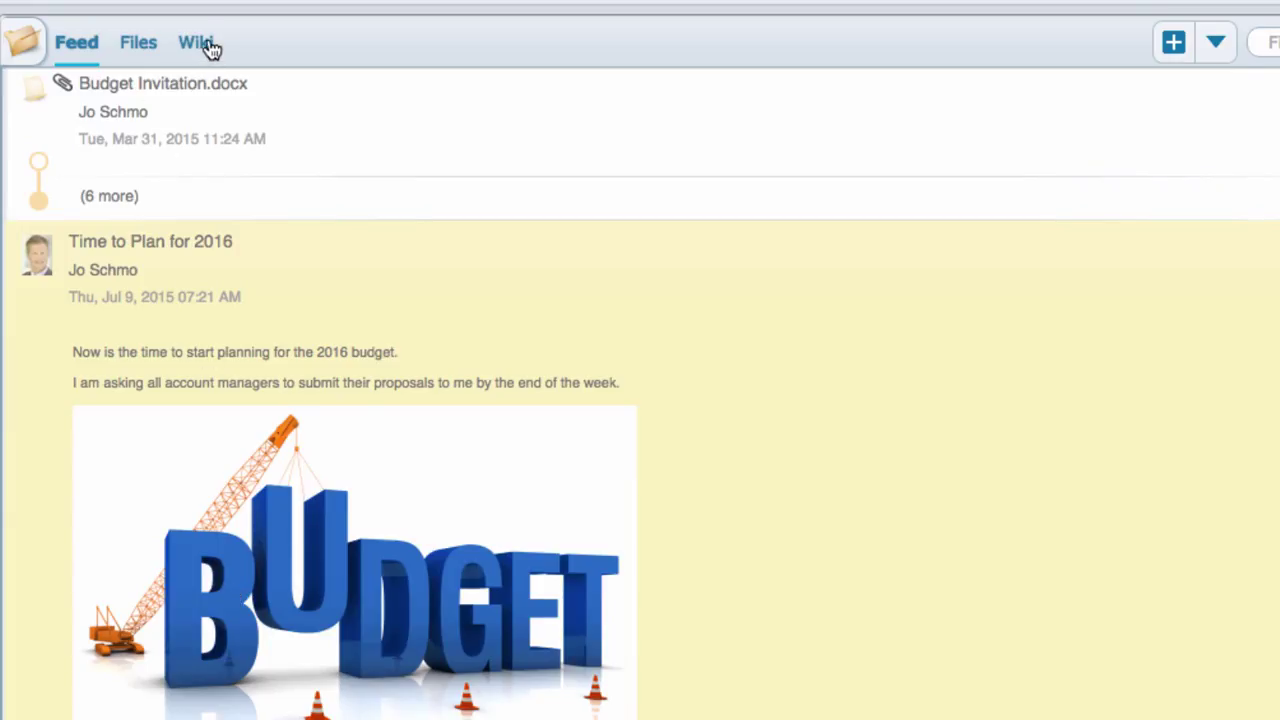
Step: Open the community's files and expand the earlier versions and comments of Budget Invitation.docx
left_click(128, 45)
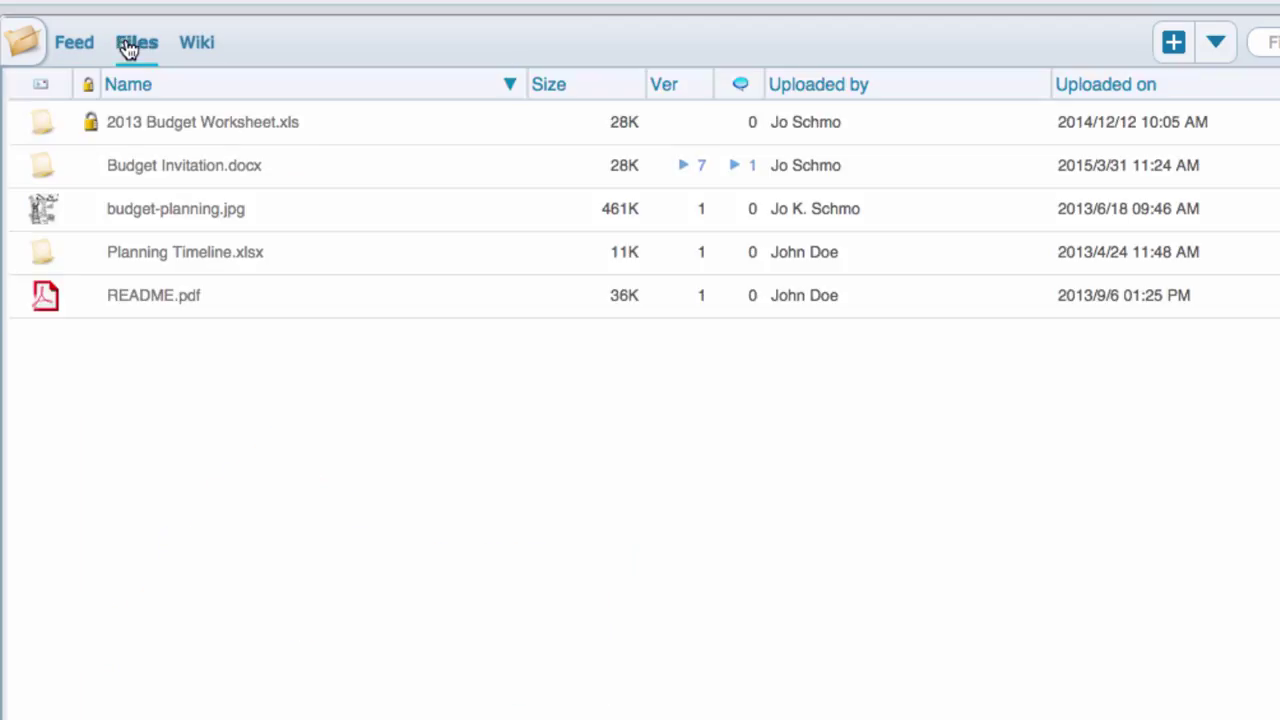
left_click(713, 171)
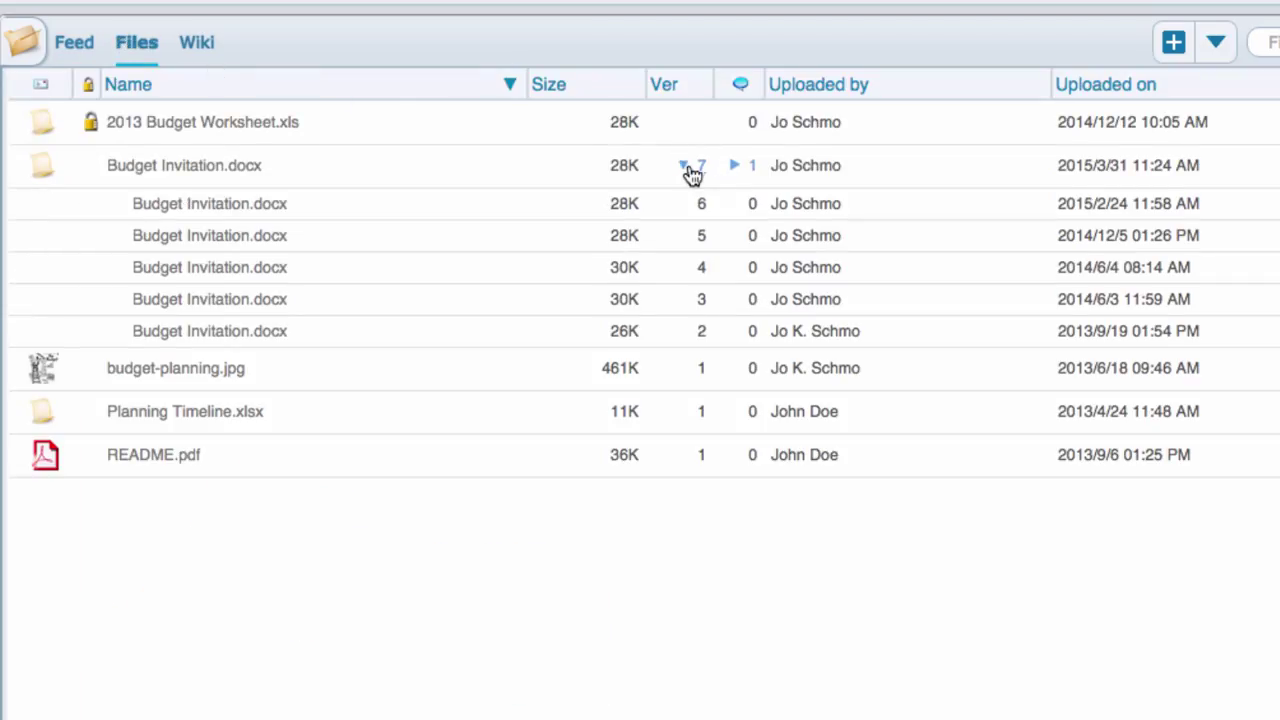
left_click(732, 171)
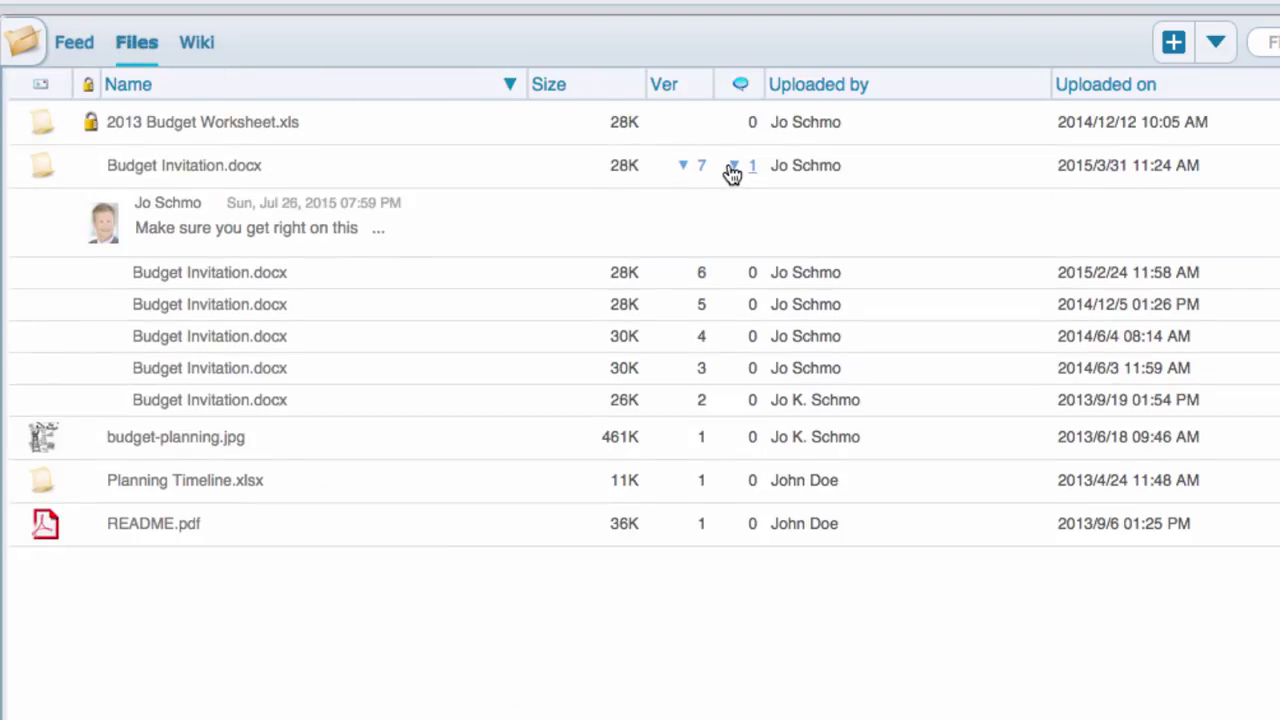
Step: In the community wiki, expand the AGM Planning versions and view the actions for version 2, including Revert to this Version, without applying any
left_click(197, 45)
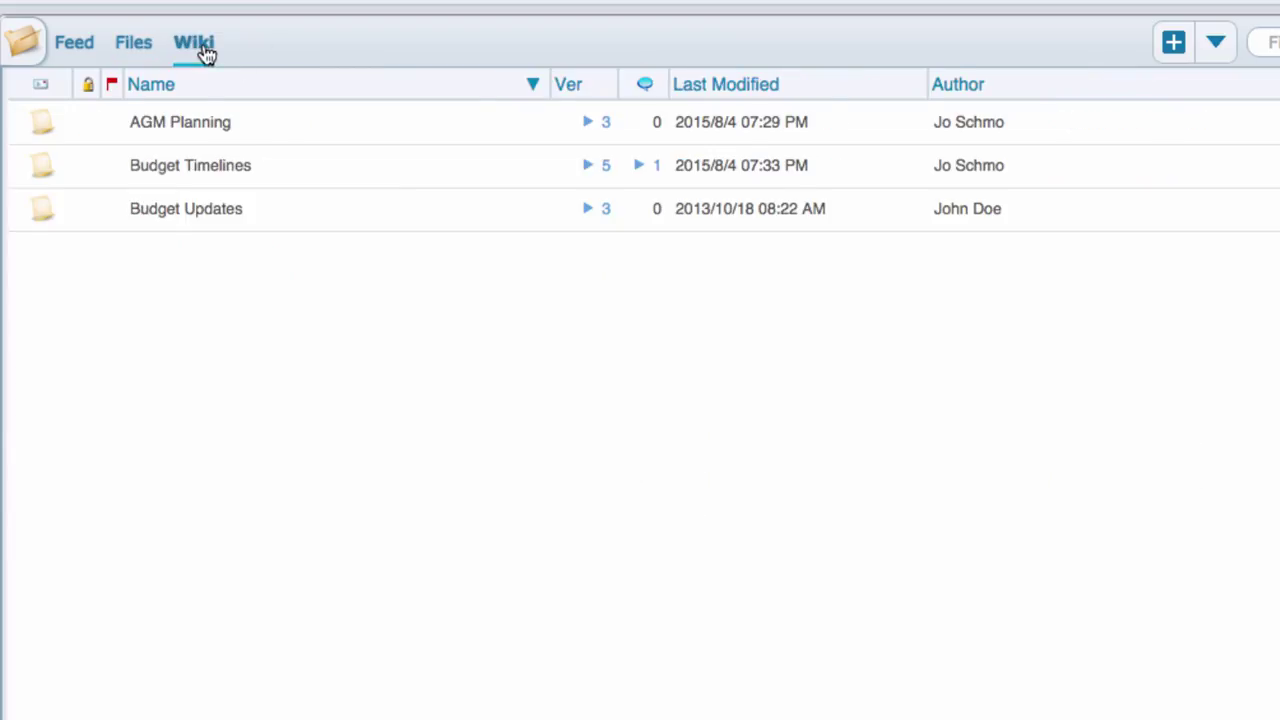
left_click(584, 122)
left_click(528, 162)
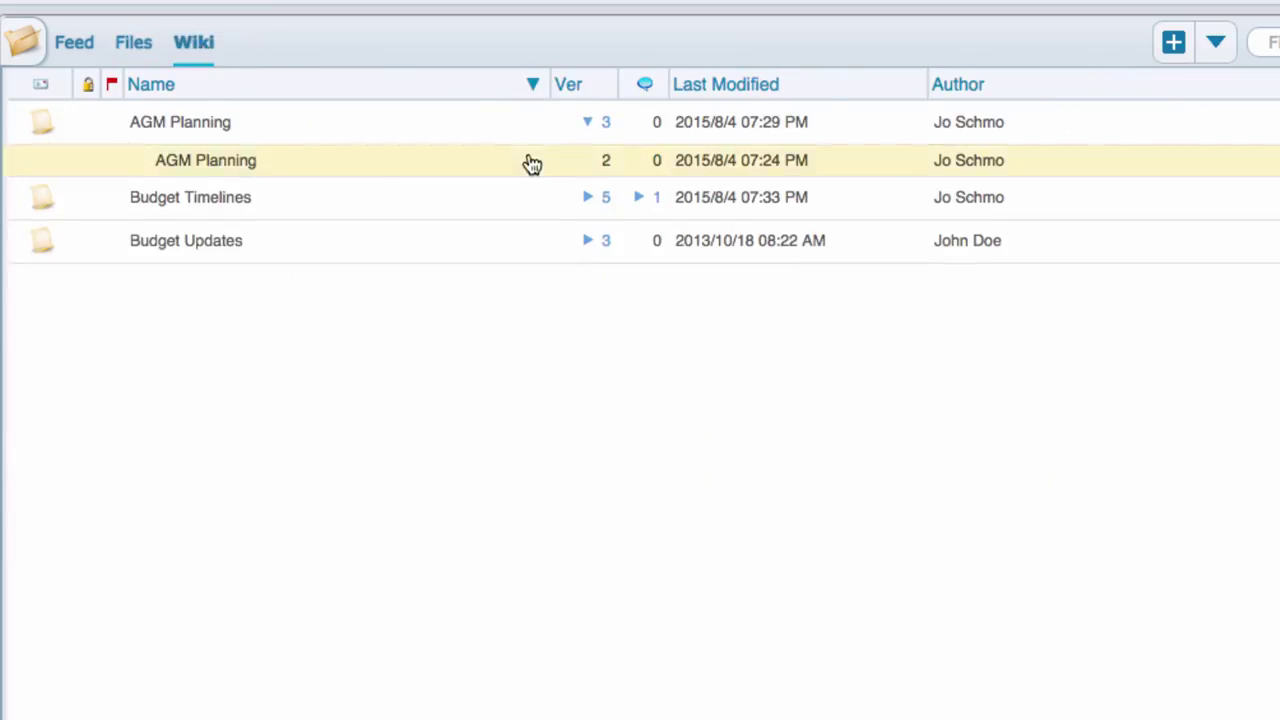
left_click(534, 164)
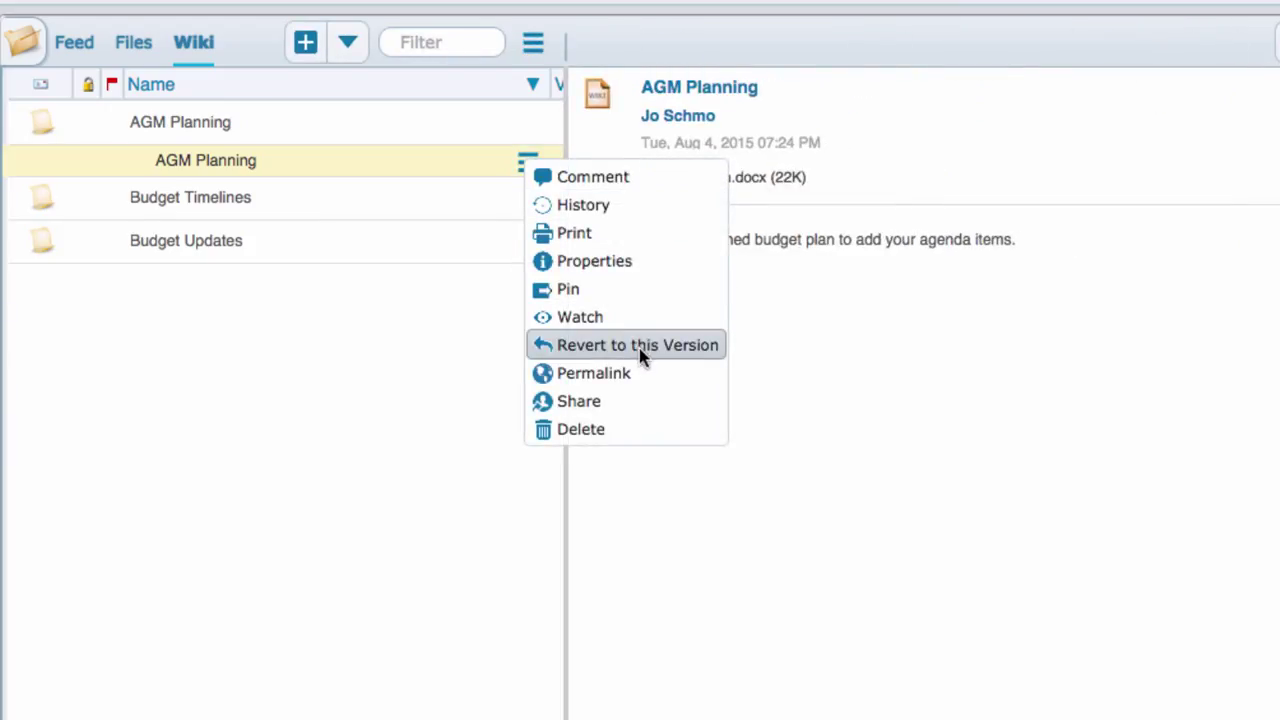
left_click(833, 368)
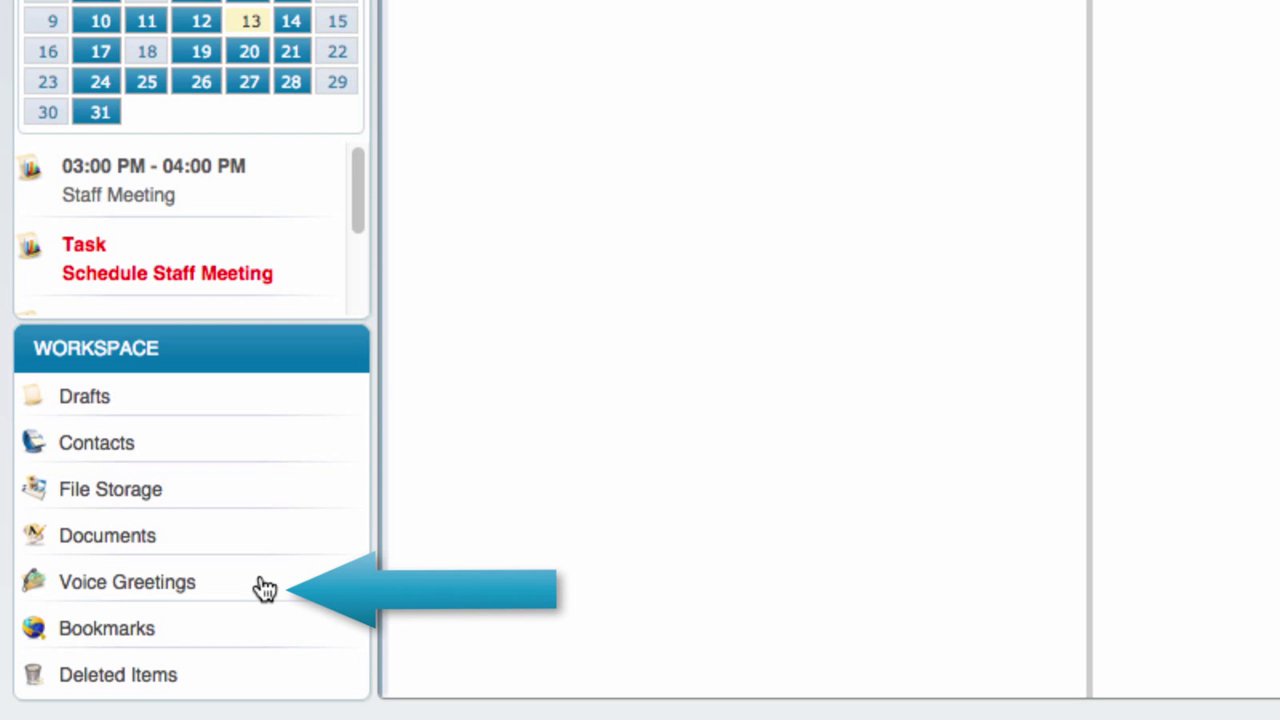
Step: Open Voice Greetings in the workspace, view the Default Greeting's settings and close it
left_click(262, 586)
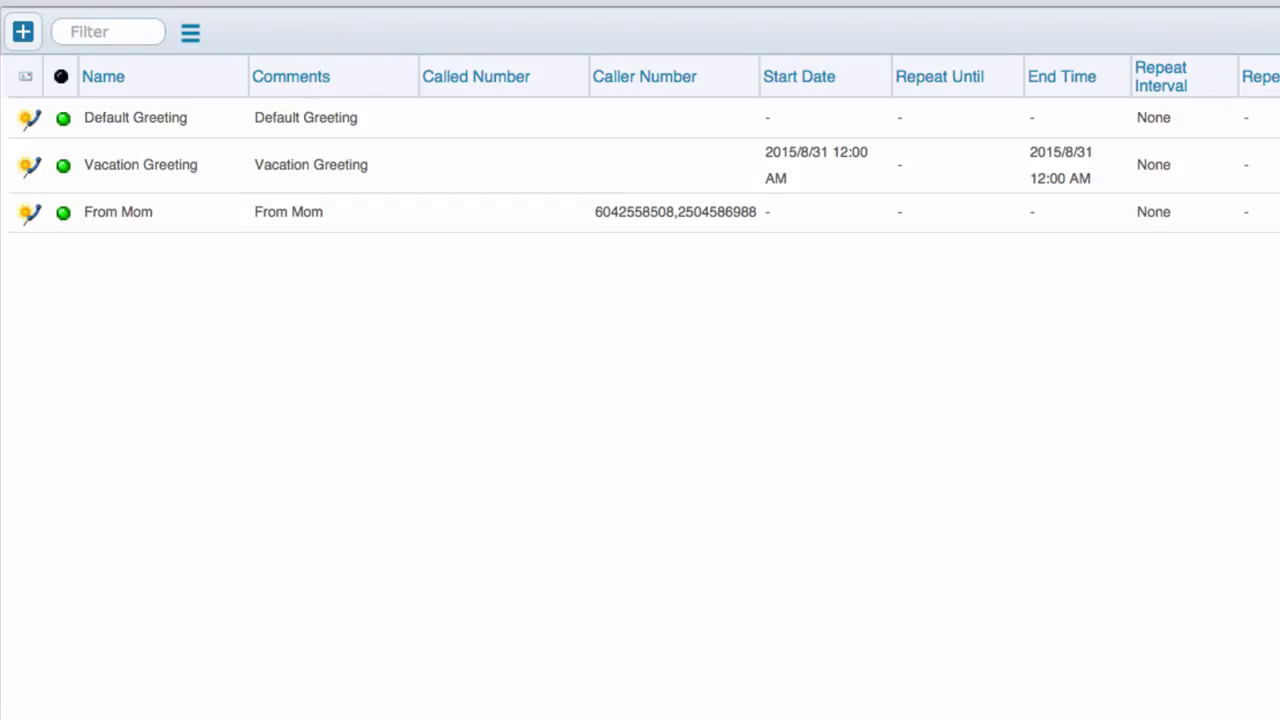
left_click(163, 122)
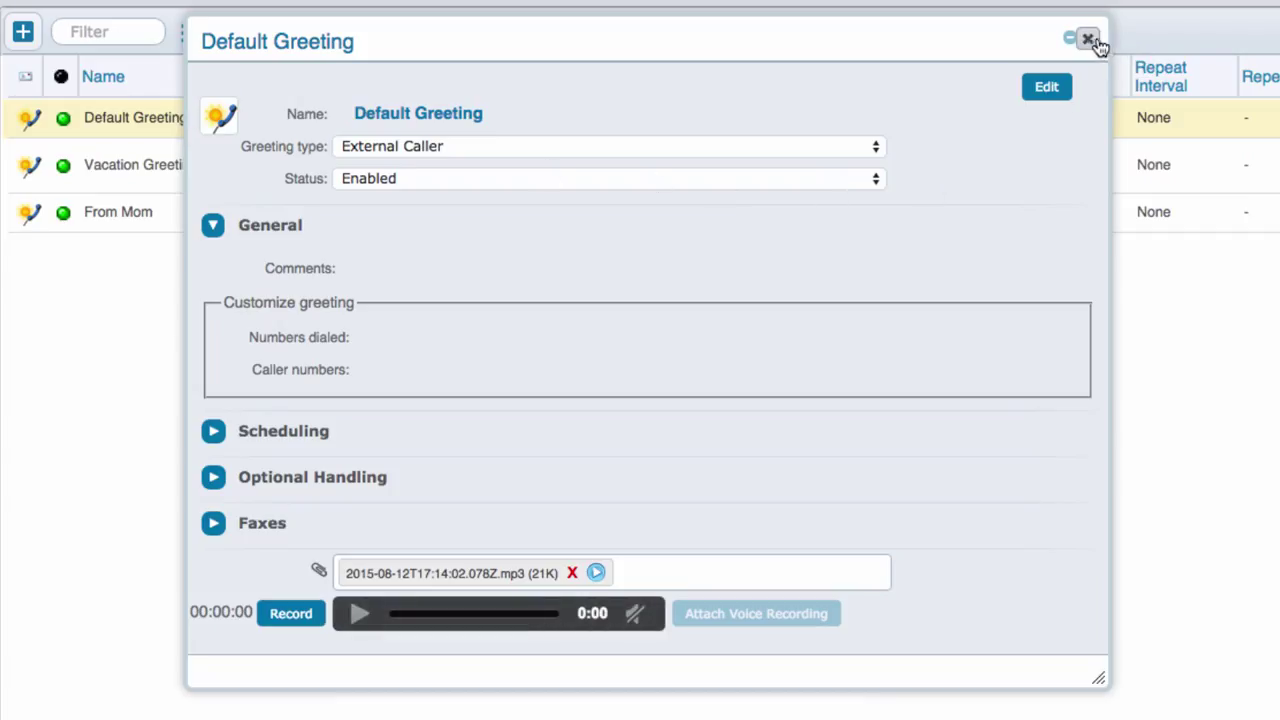
left_click(1088, 40)
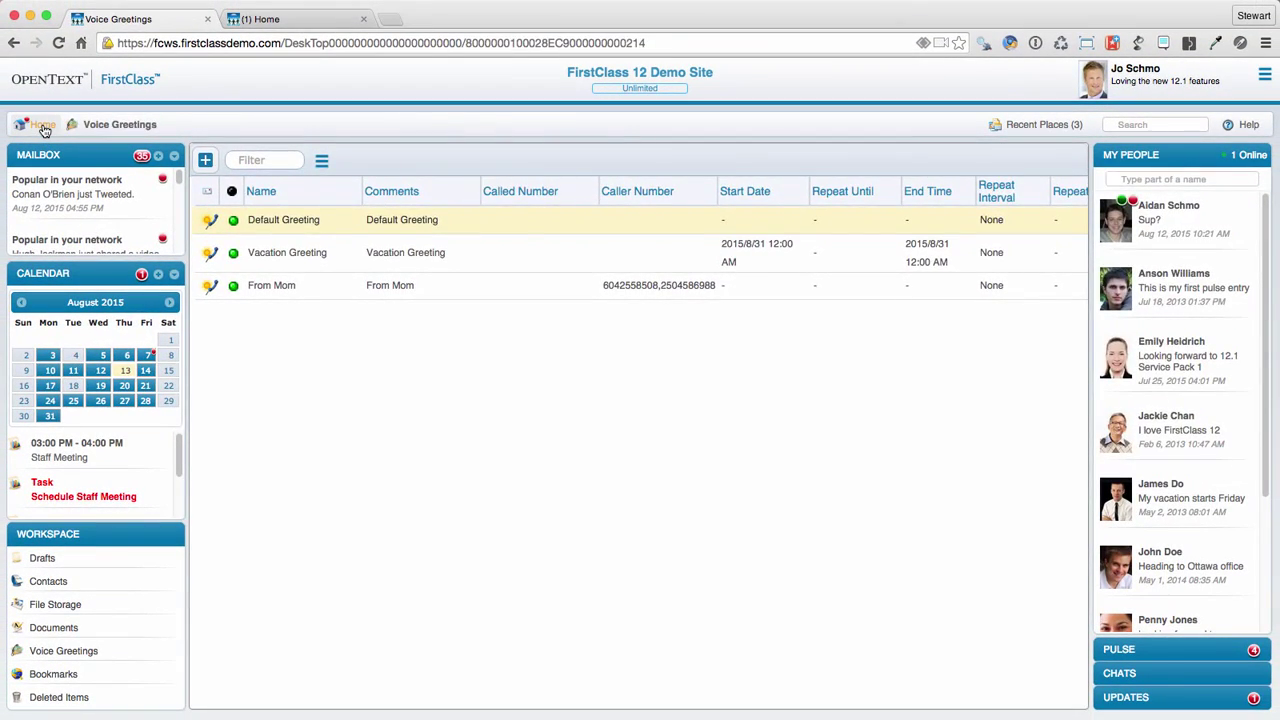
Step: Return to the home desktop and allow fcws.firstclassdemo.com to open all email links
left_click(42, 126)
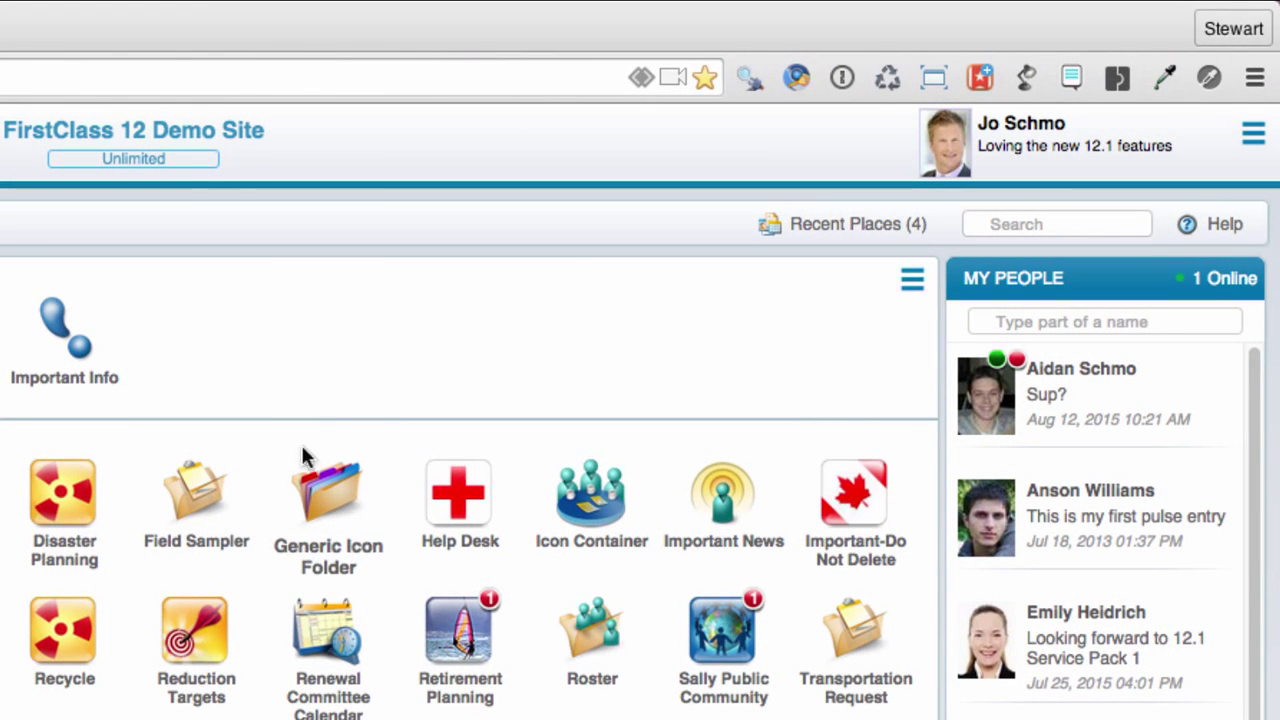
left_click(644, 75)
left_click(140, 179)
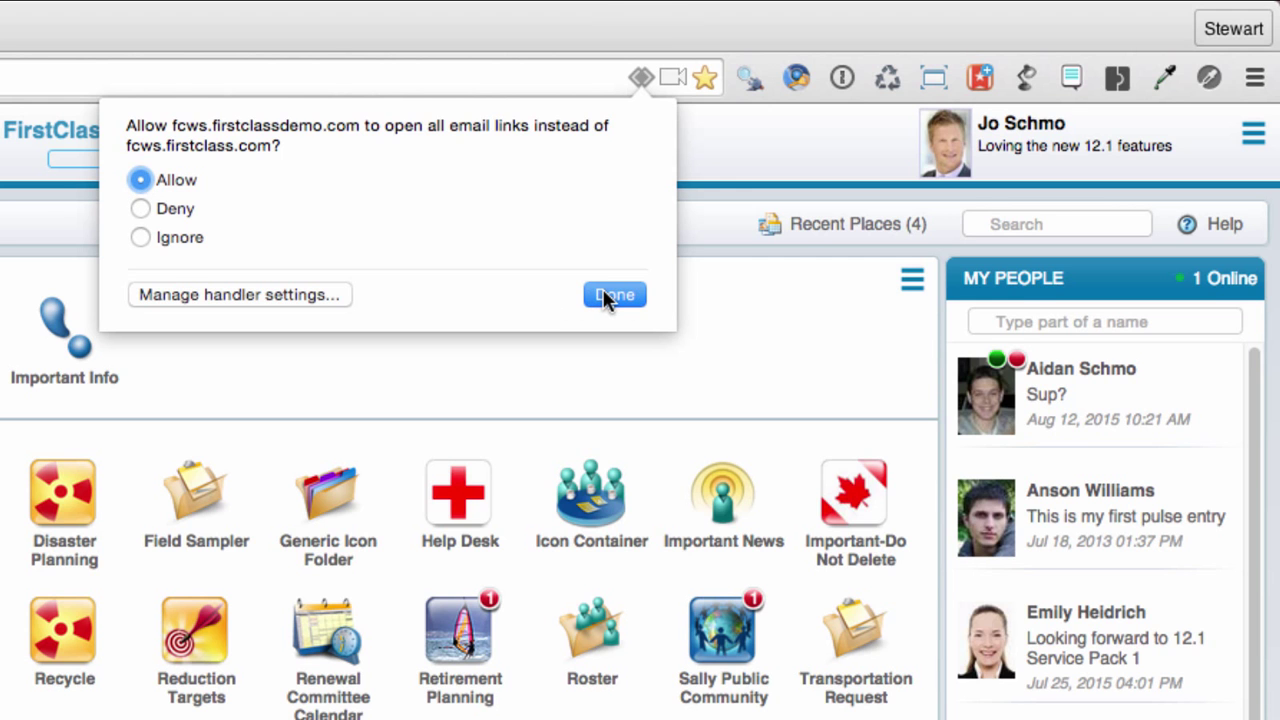
left_click(640, 353)
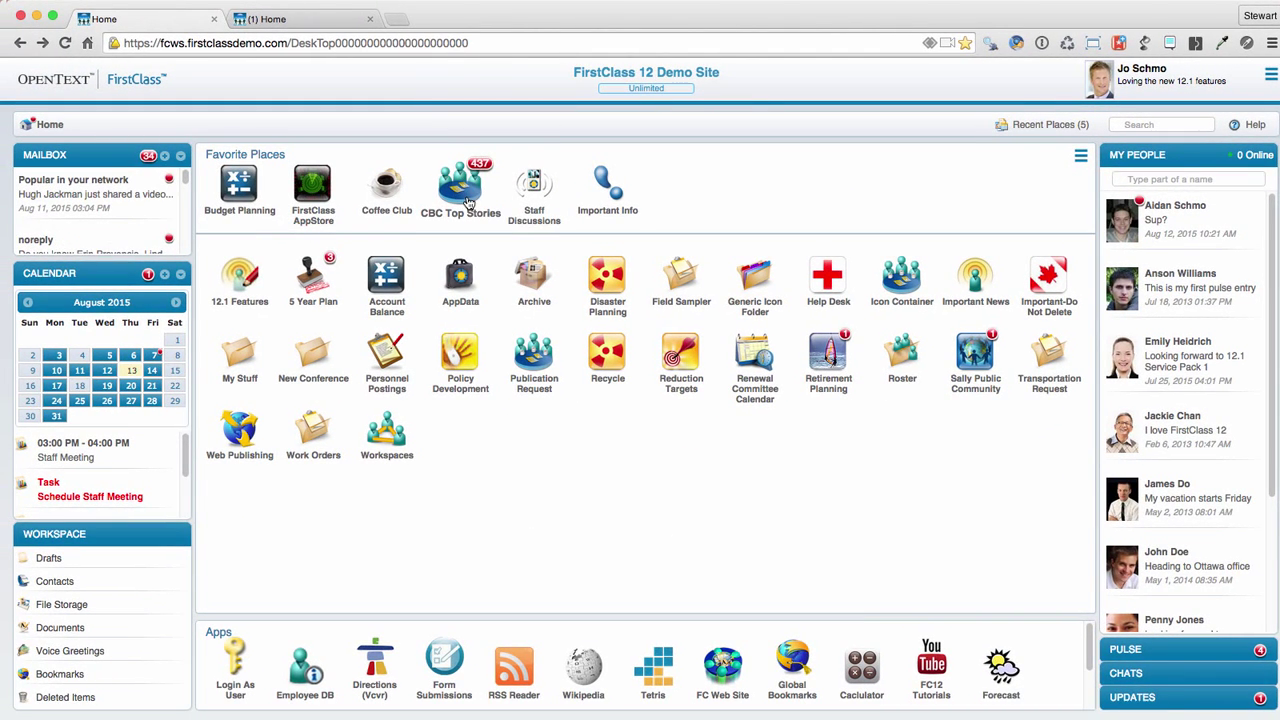
Step: Open "Re(3): Meeting Agenda" in Staff Discussions and examine the sender's profile and contact options
left_click(527, 195)
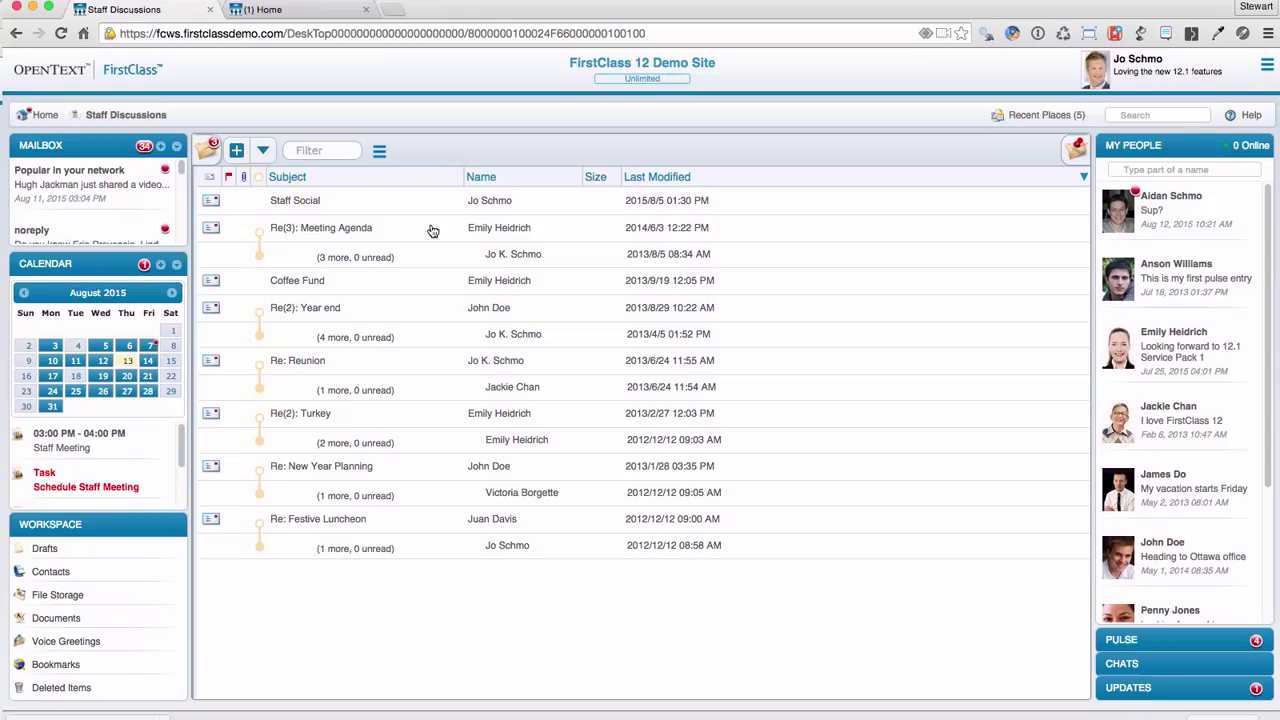
left_click(434, 237)
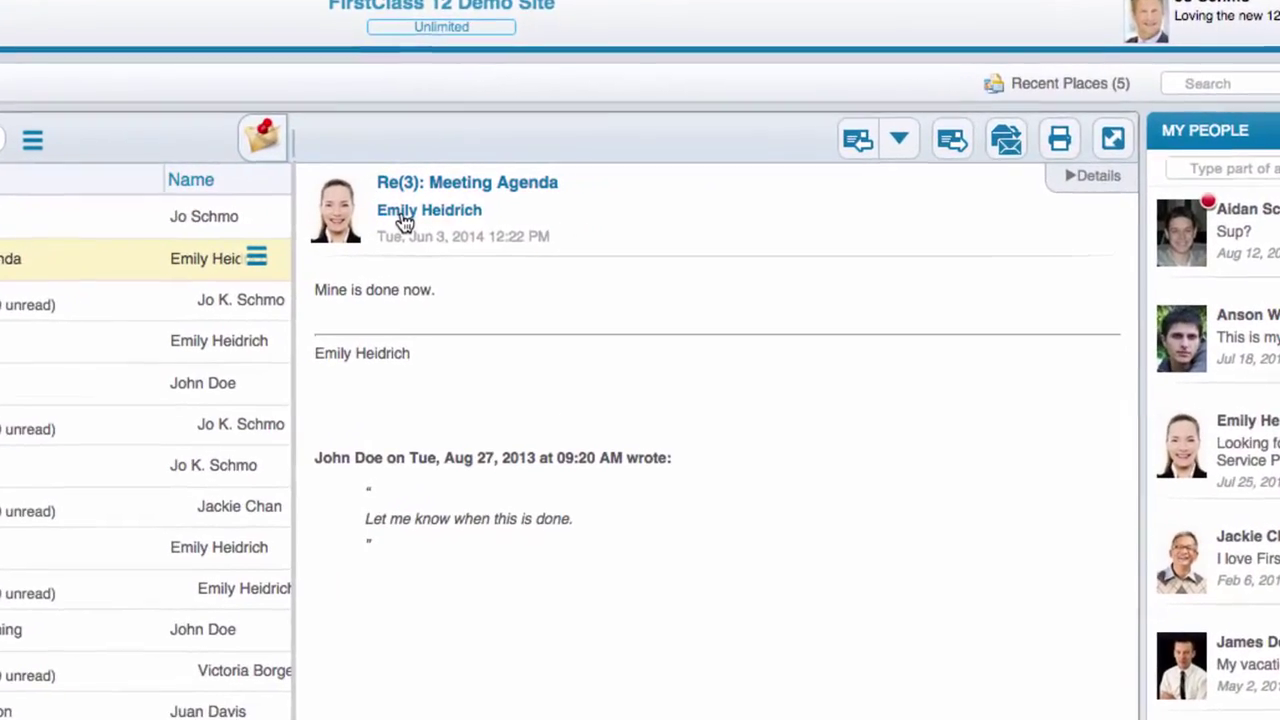
left_click(403, 222)
left_click(501, 232)
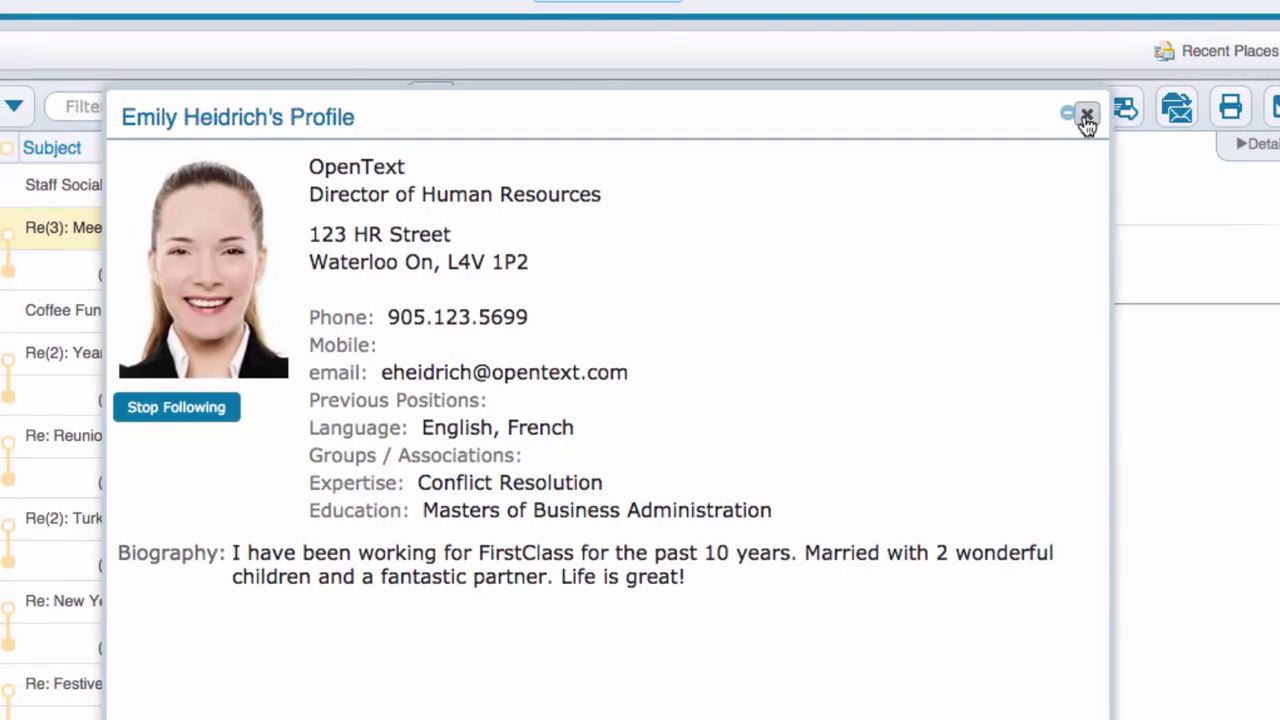
left_click(916, 146)
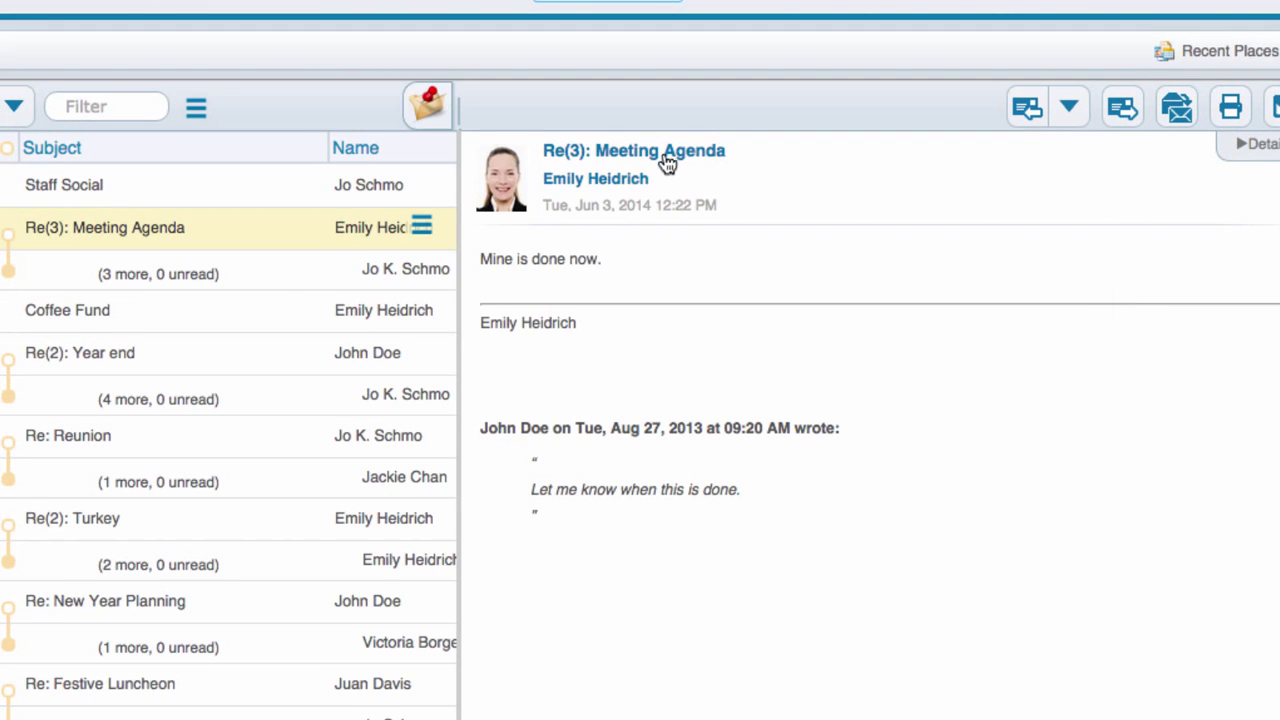
left_click(638, 182)
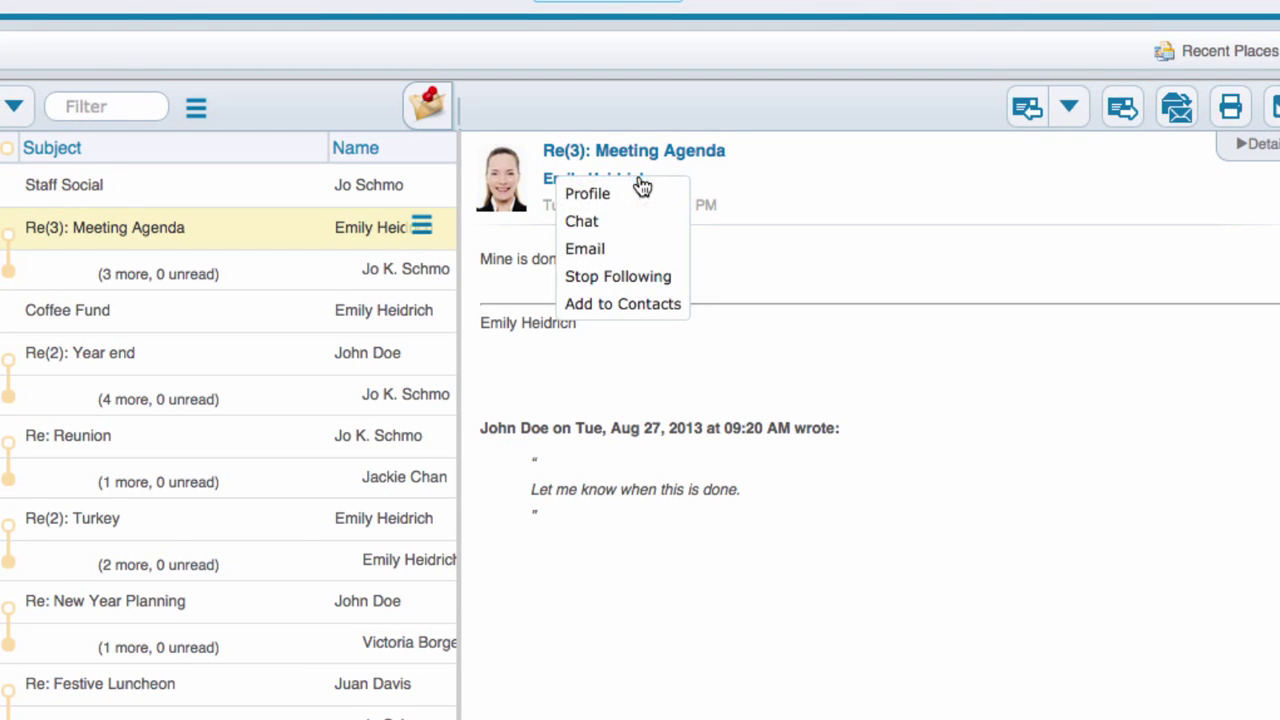
left_click(645, 250)
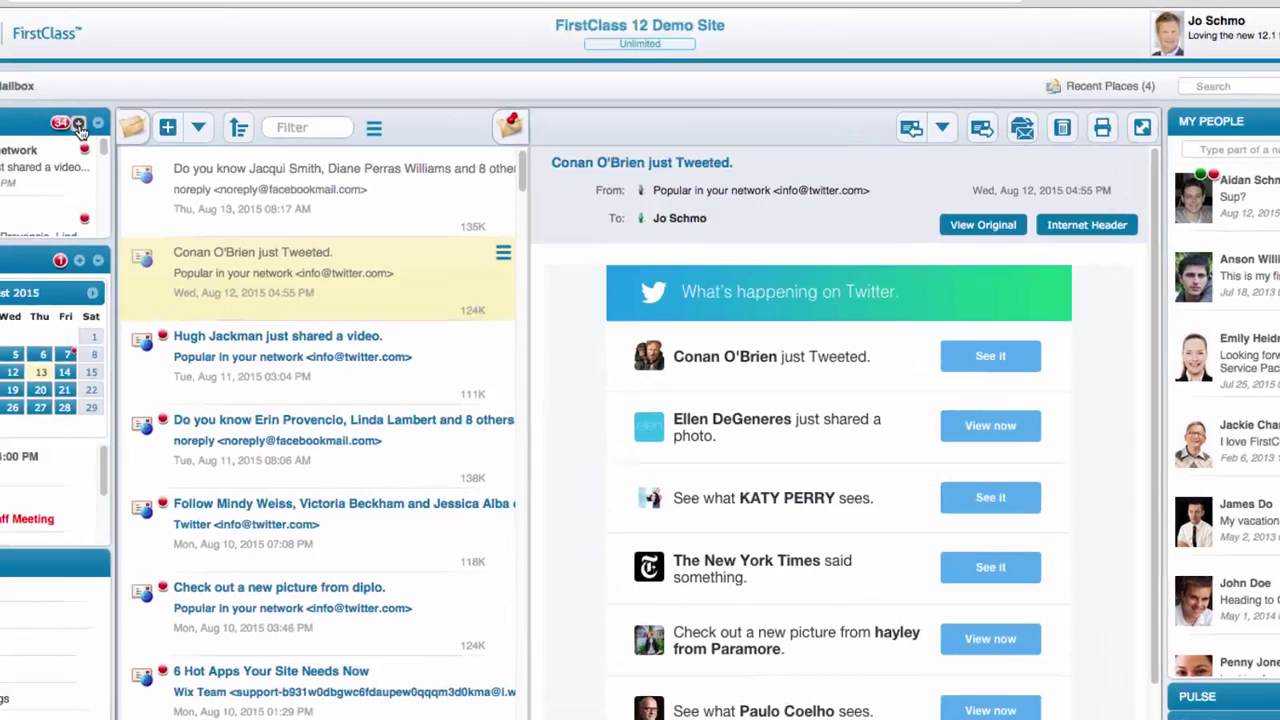
Step: Create a new mailbox message and insert the voice recording controls into it
left_click(157, 157)
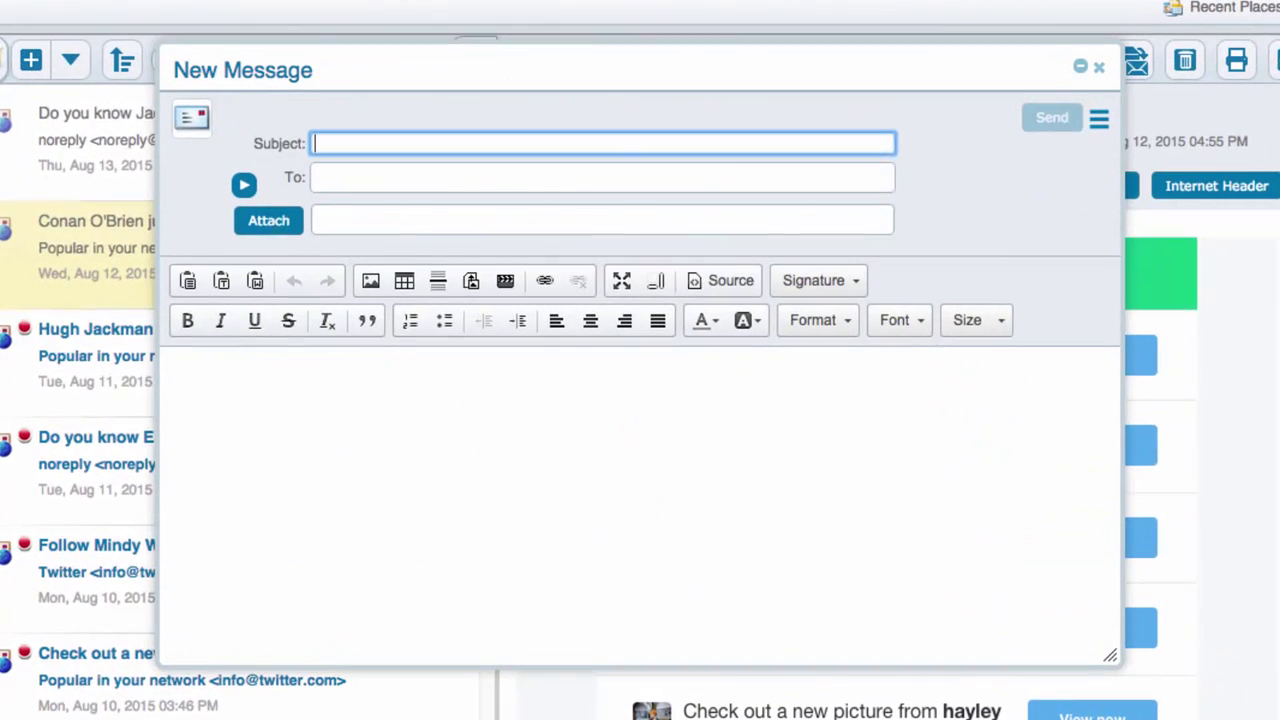
left_click(1102, 121)
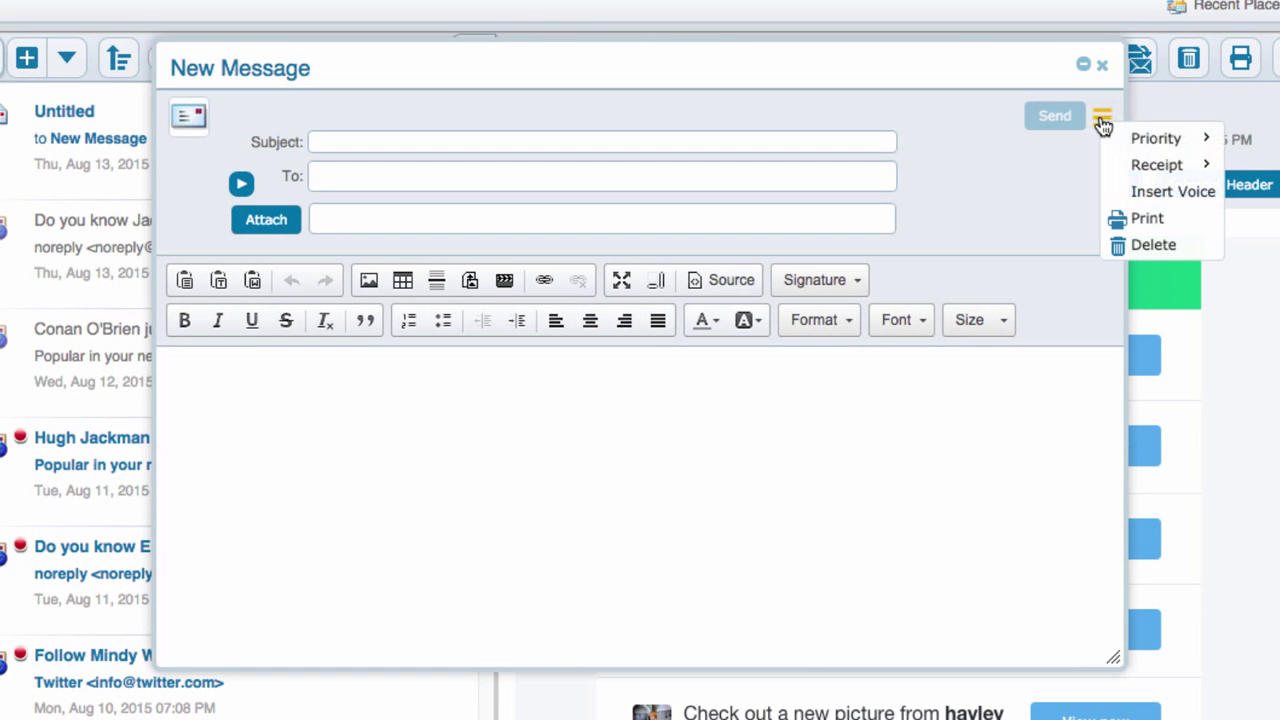
left_click(1136, 194)
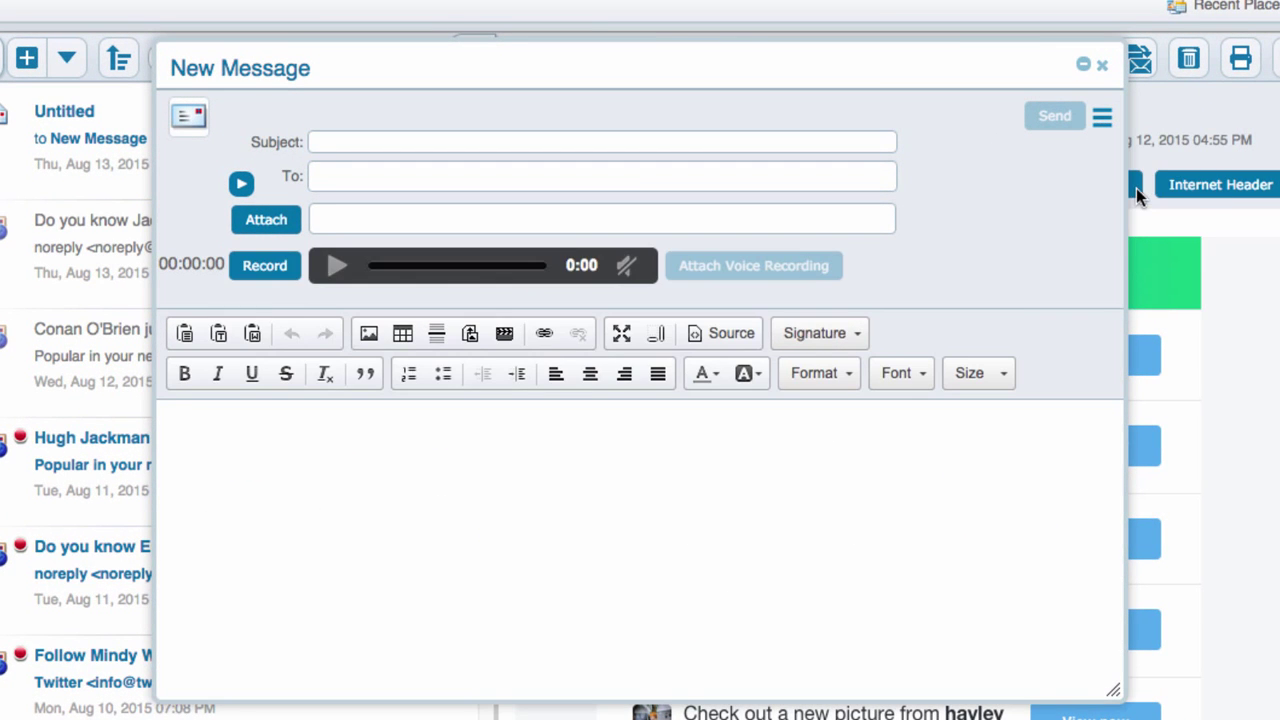